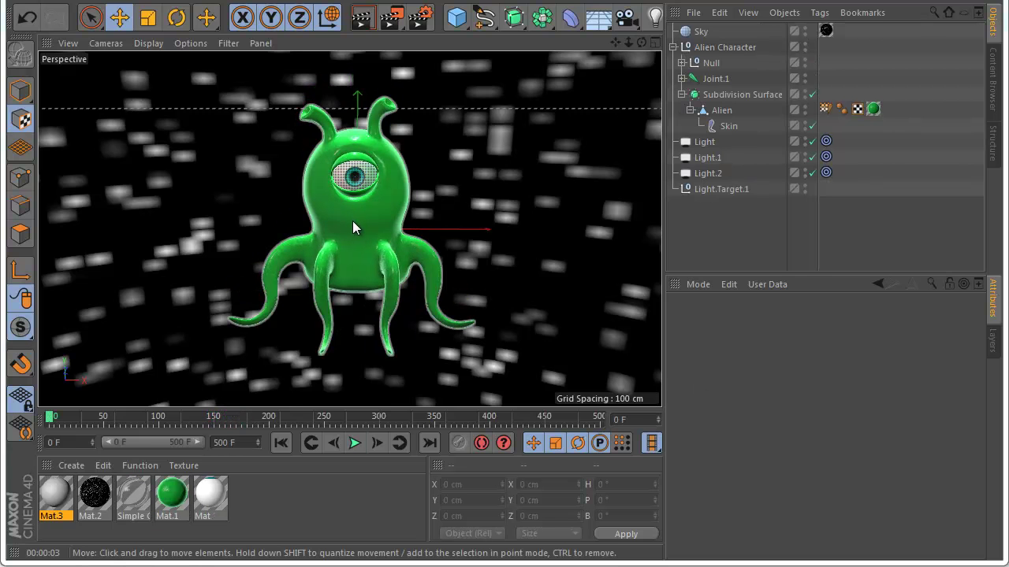
- Apply Mat.3 to the Alien with Flat projection and tiling turned off
left_click(421, 286)
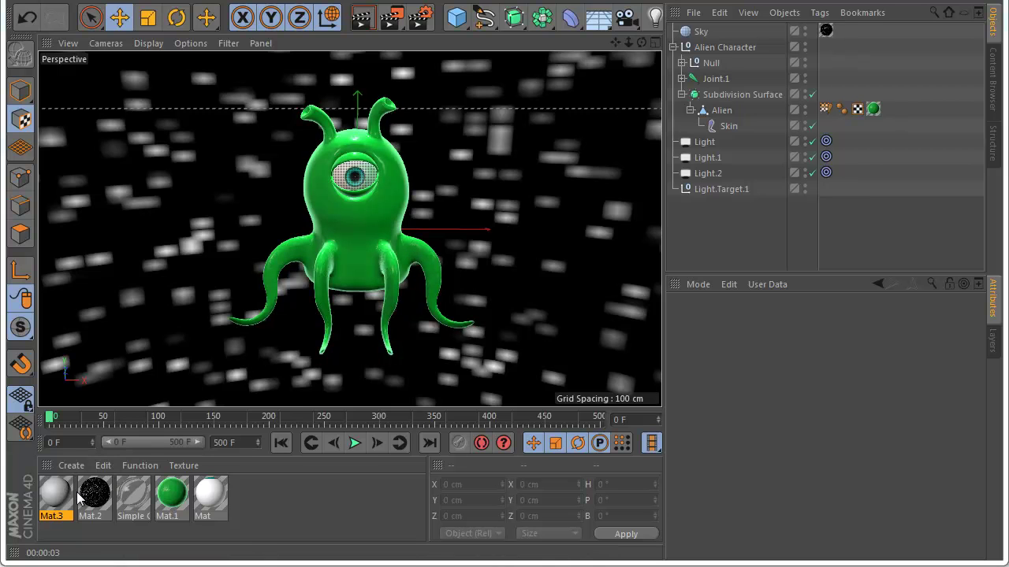
left_click_drag(59, 495, 718, 112)
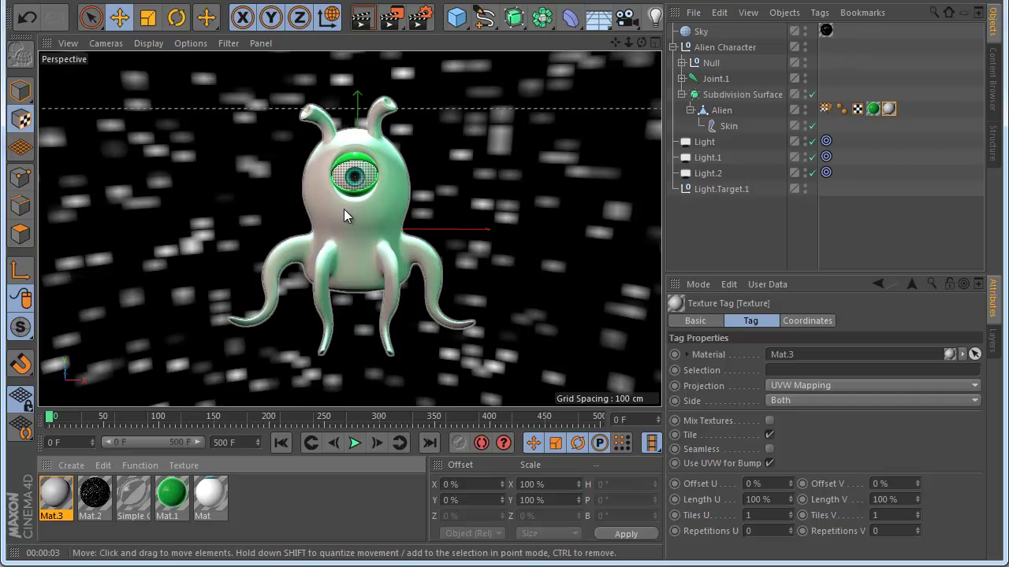
left_click(769, 435)
left_click(788, 386)
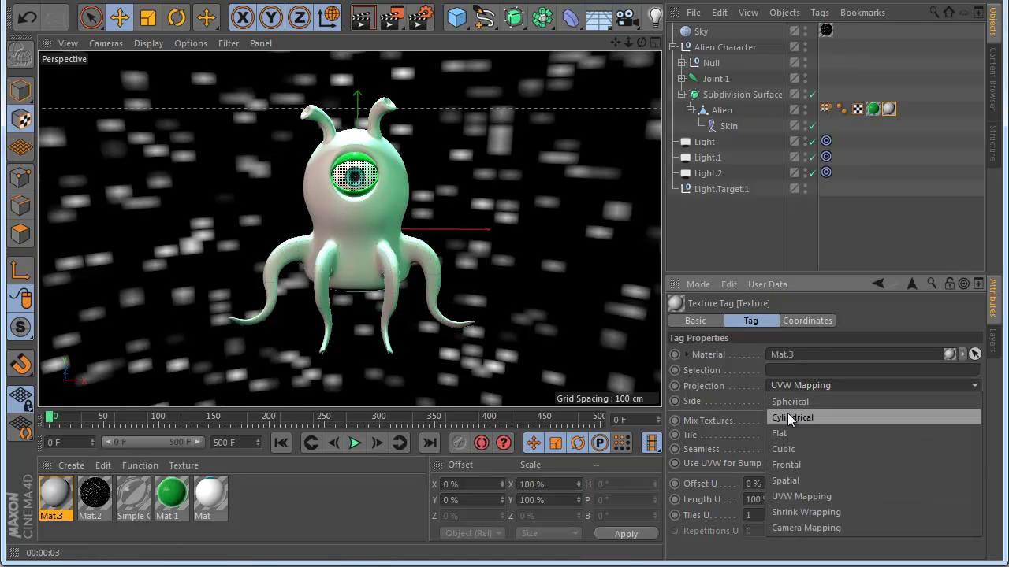
left_click(788, 436)
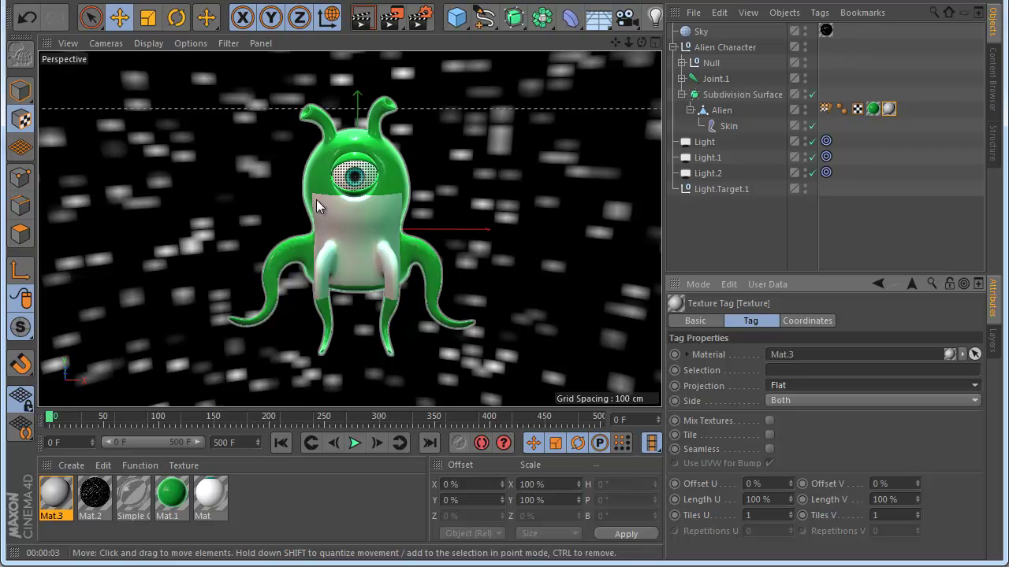
- Fit the Mat.3 texture tag to a small drawn region on the alien's belly
right_click(888, 110)
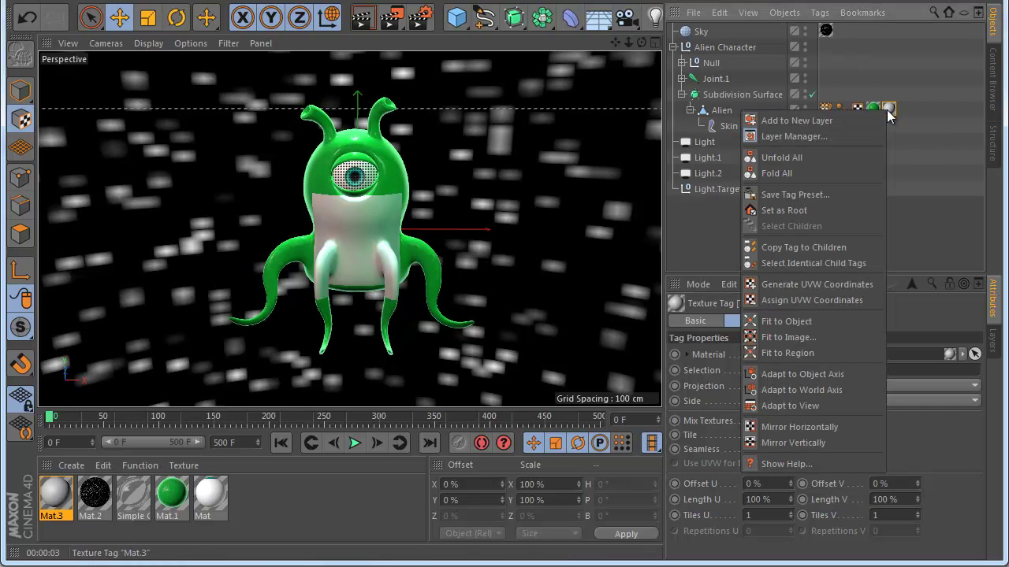
left_click(793, 354)
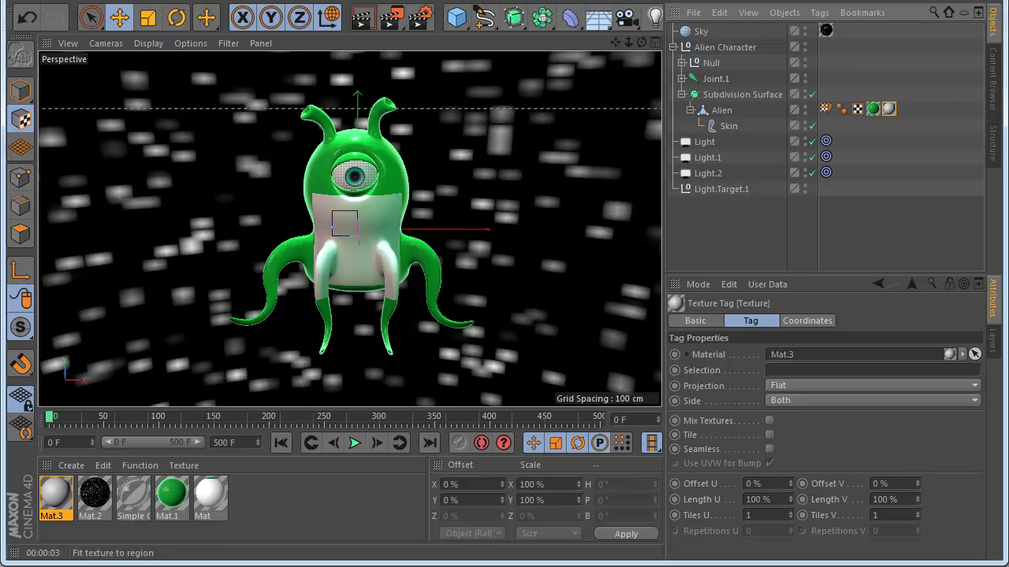
left_click_drag(382, 244, 381, 244)
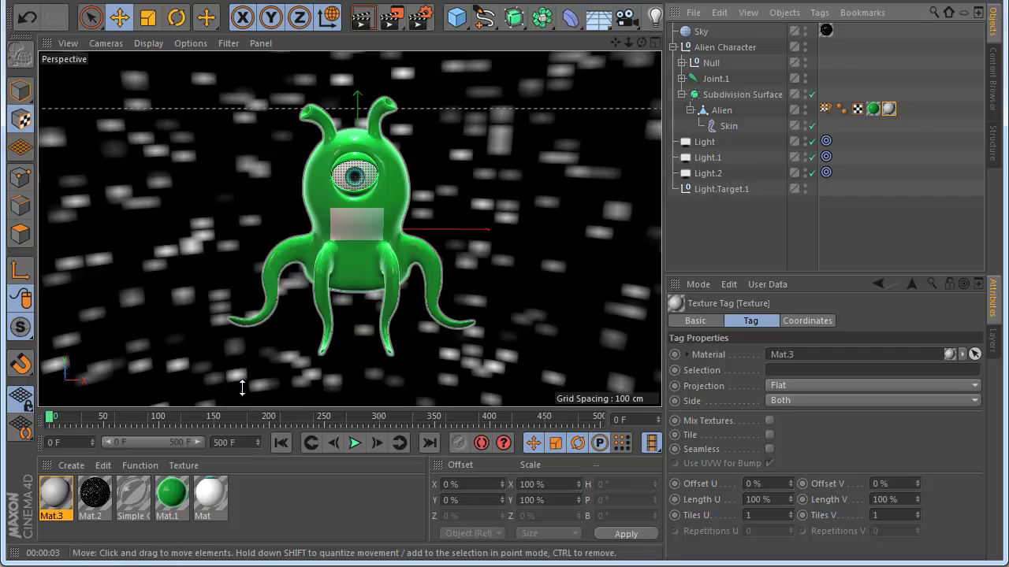
- Switch Mat.3 from Color/Reflectance to Luminance using C:\Icons\AI.jpg, without copying it
double_click(60, 492)
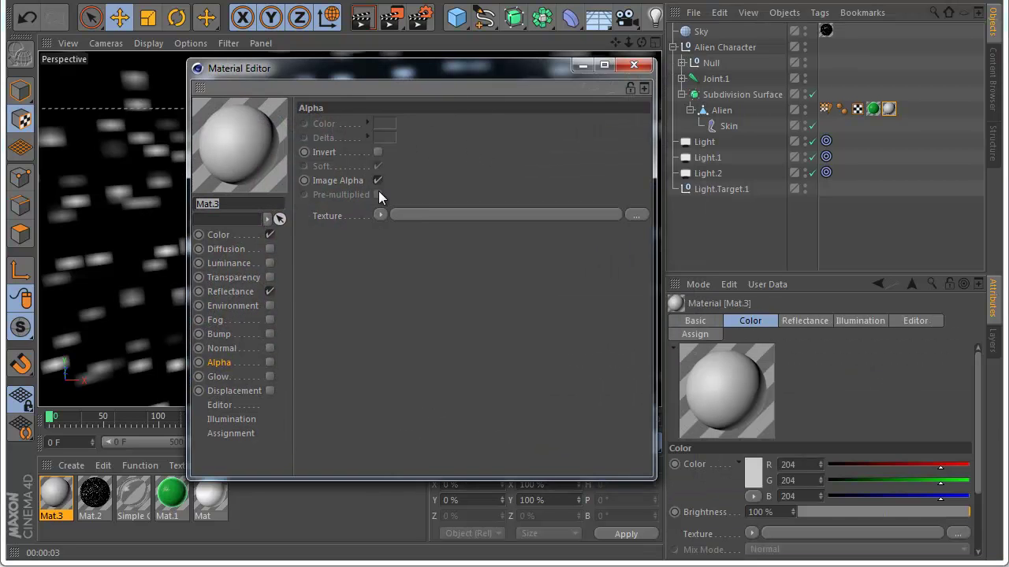
left_click(270, 292)
left_click(270, 235)
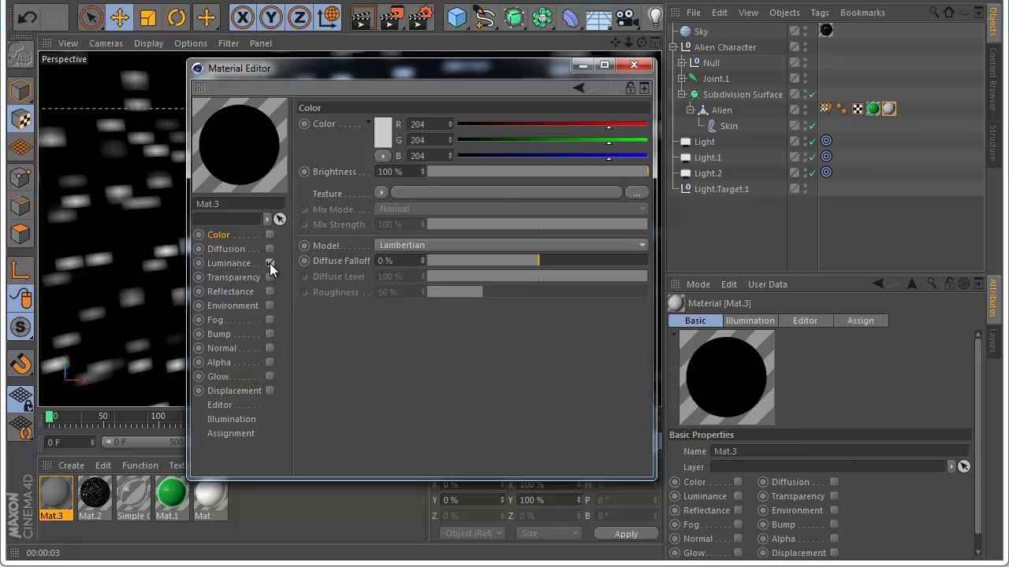
left_click(269, 263)
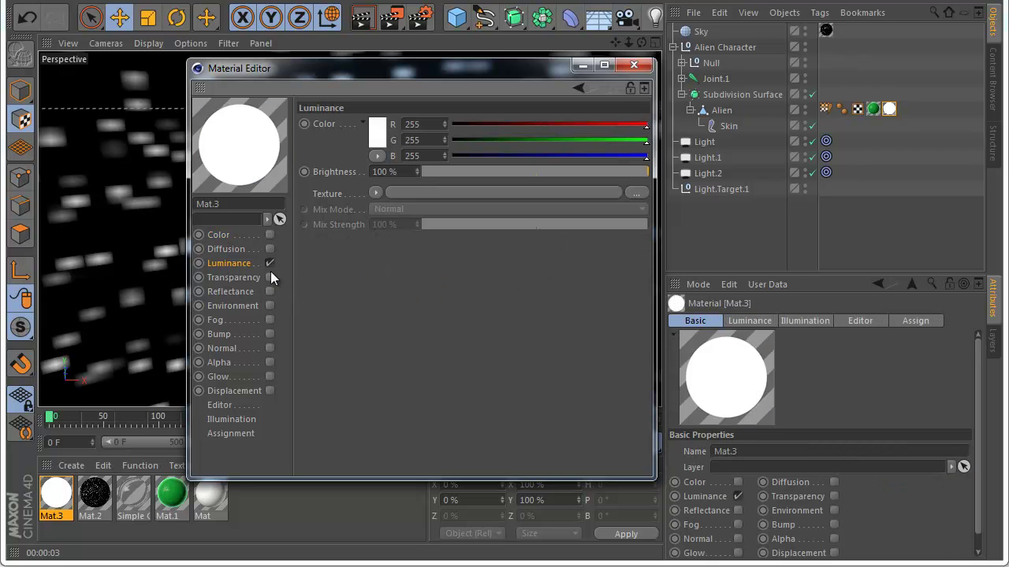
left_click(636, 193)
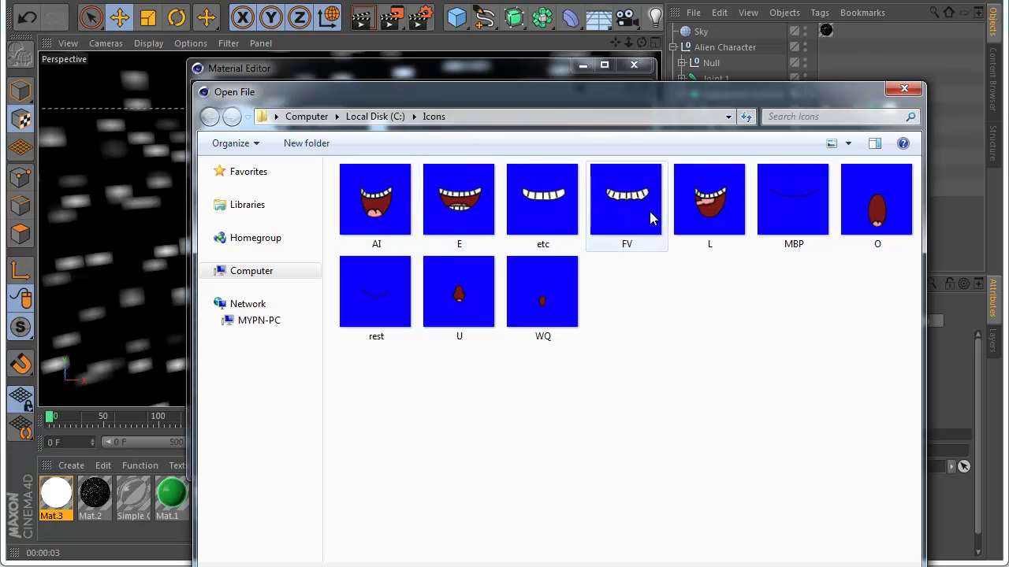
double_click(407, 210)
left_click(599, 411)
left_click_drag(539, 69, 511, 359)
left_click(606, 358)
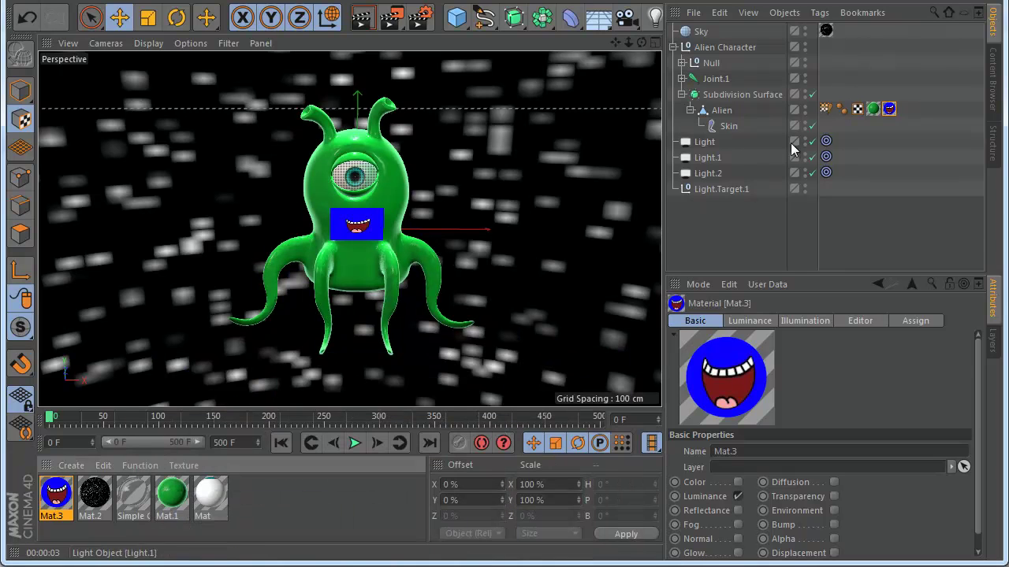
- Scale the mouth texture to about 151% by 144% and move it up-left
left_click(721, 110)
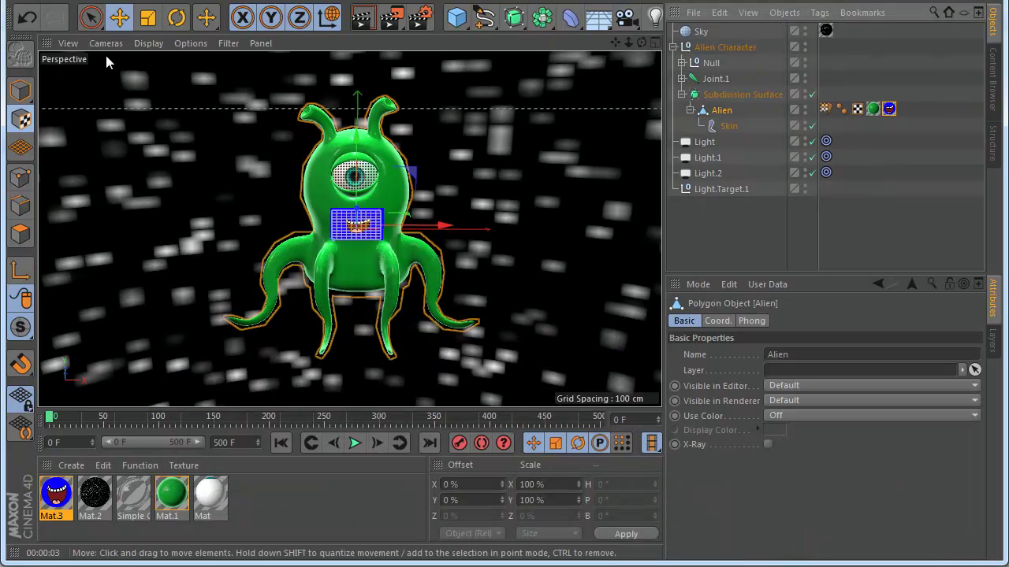
left_click(148, 18)
left_click_drag(368, 268, 505, 347)
key("e")
left_click_drag(268, 237, 209, 116)
left_click(700, 240)
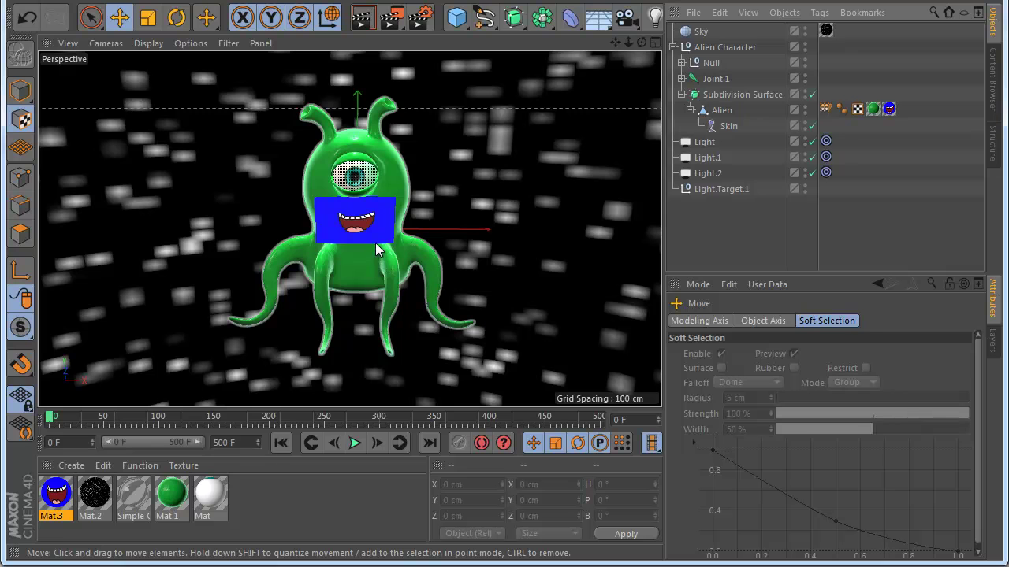
- Copy Mat.3's luminance AI.jpg texture and paste it into a newly enabled Alpha channel
double_click(62, 487)
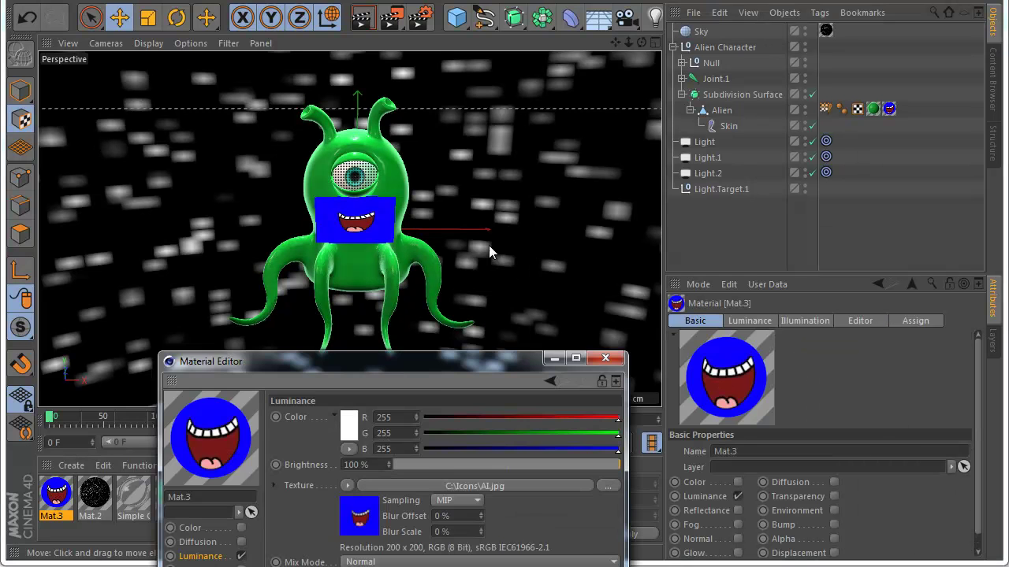
left_click_drag(450, 367, 715, 135)
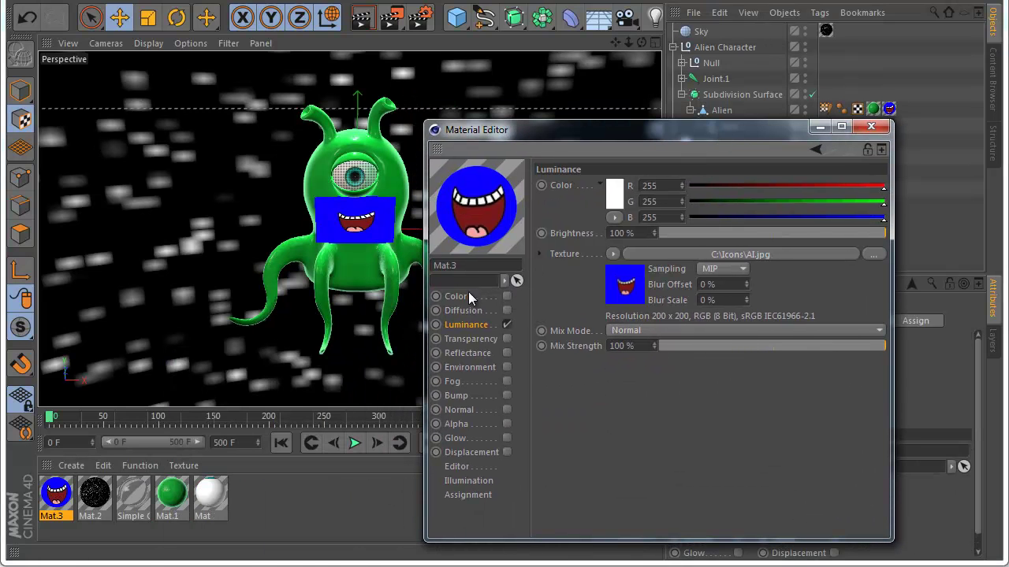
right_click(557, 255)
key("Escape")
right_click(556, 255)
left_click(585, 301)
left_click(507, 424)
right_click(579, 278)
left_click(591, 323)
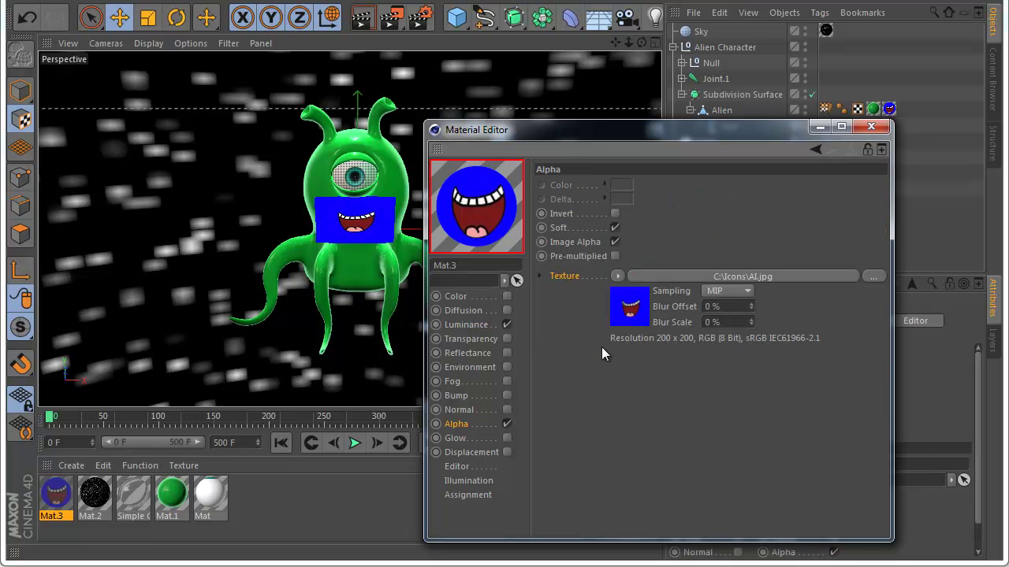
- Key the alpha on the patch's blue colour with a 150 grey Delta
left_click(616, 240)
left_click(622, 186)
left_click(623, 244)
left_click(367, 210)
left_click(596, 263)
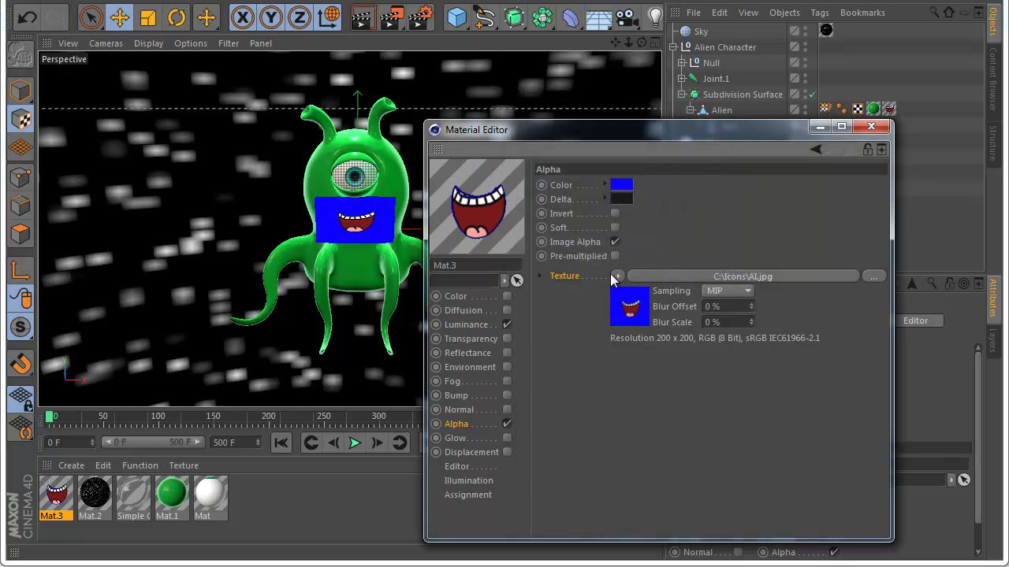
left_click(621, 200)
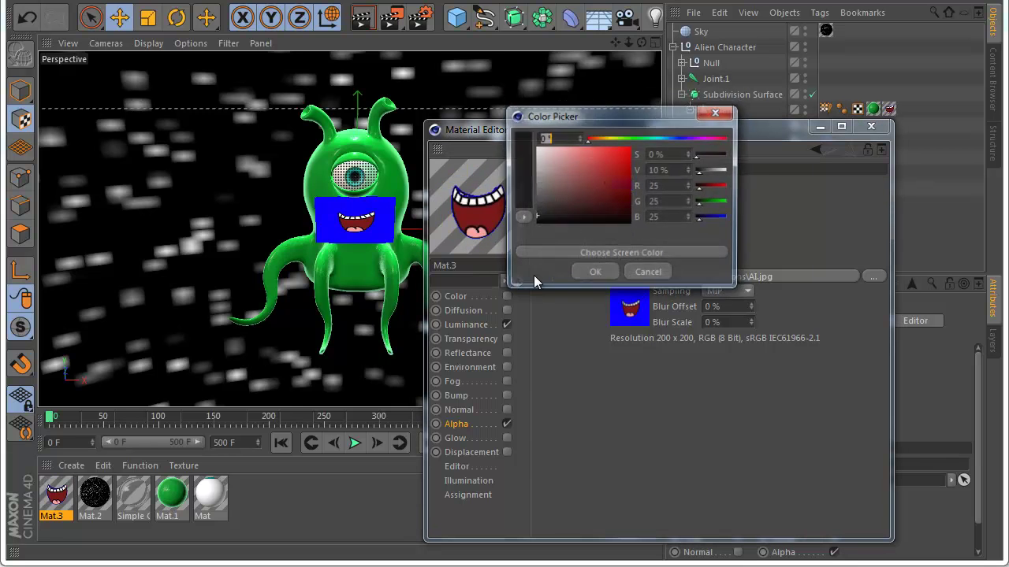
double_click(655, 201)
type("150")
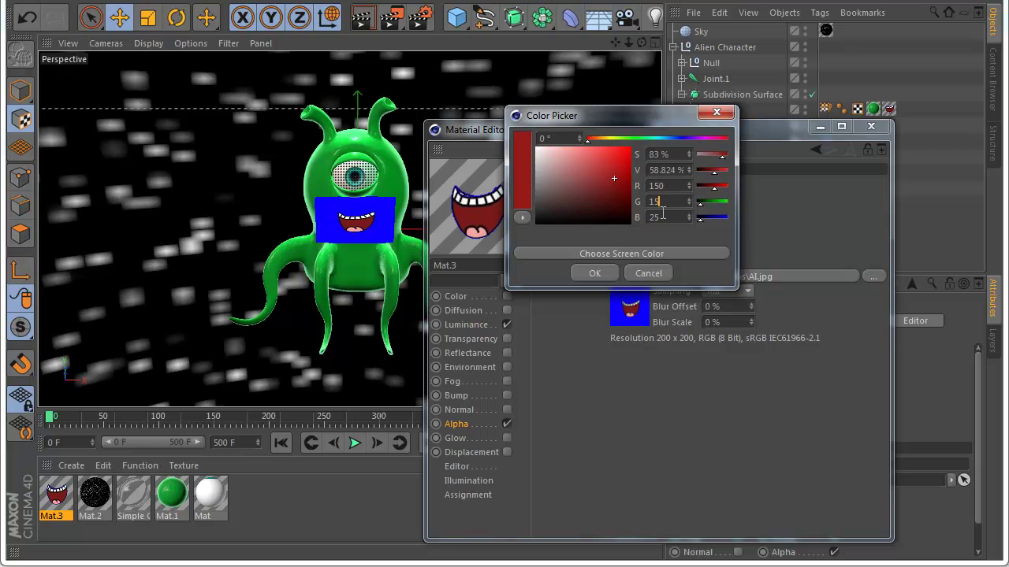
left_click(666, 218)
type("150")
key("Return")
left_click(595, 273)
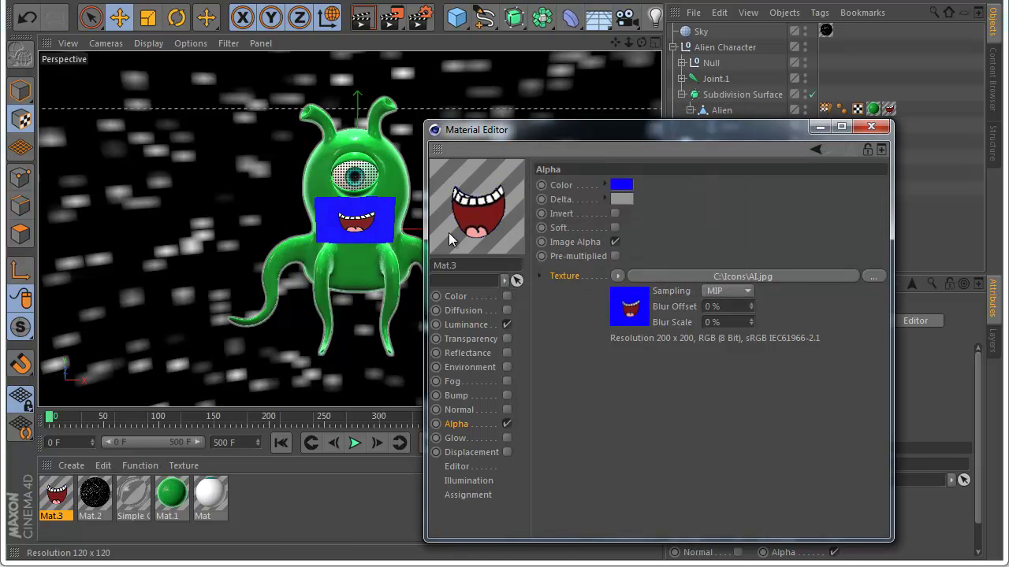
- Turn on Pre-multiplied alpha, render the view to check the mouth, and close the editor
left_click_drag(522, 129, 527, 130)
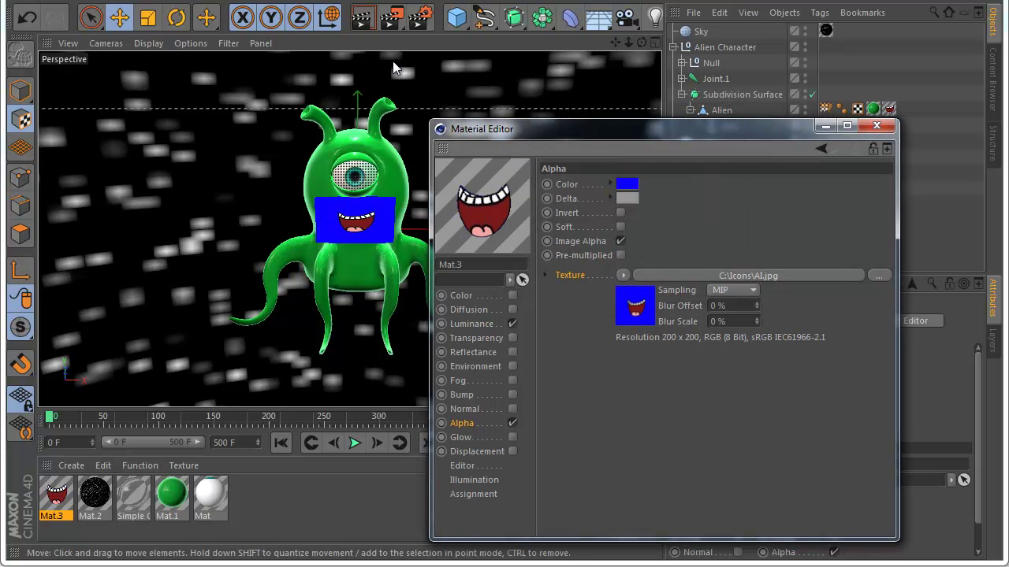
left_click(621, 256)
key("ctrl+r")
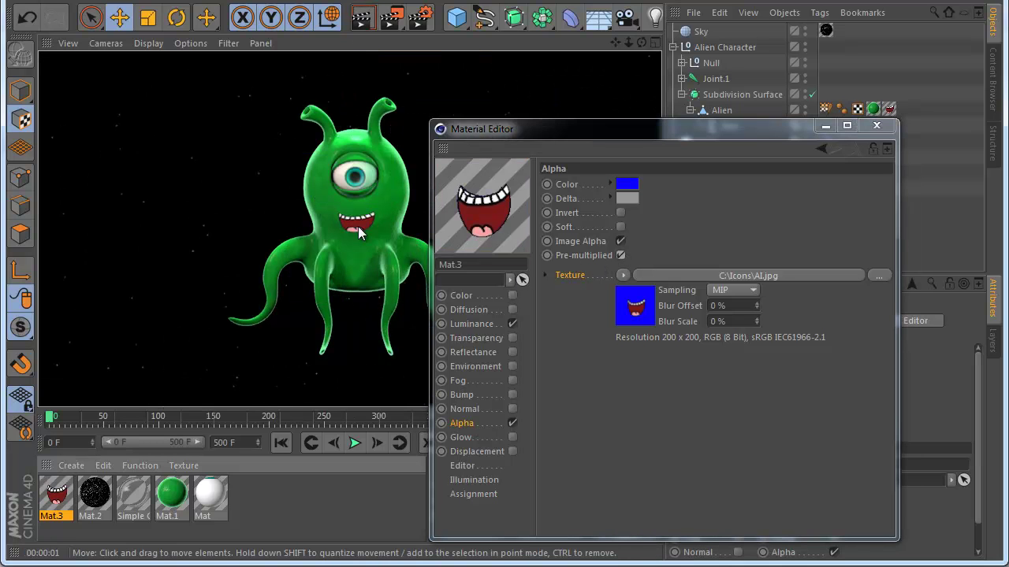
left_click_drag(766, 131, 771, 154)
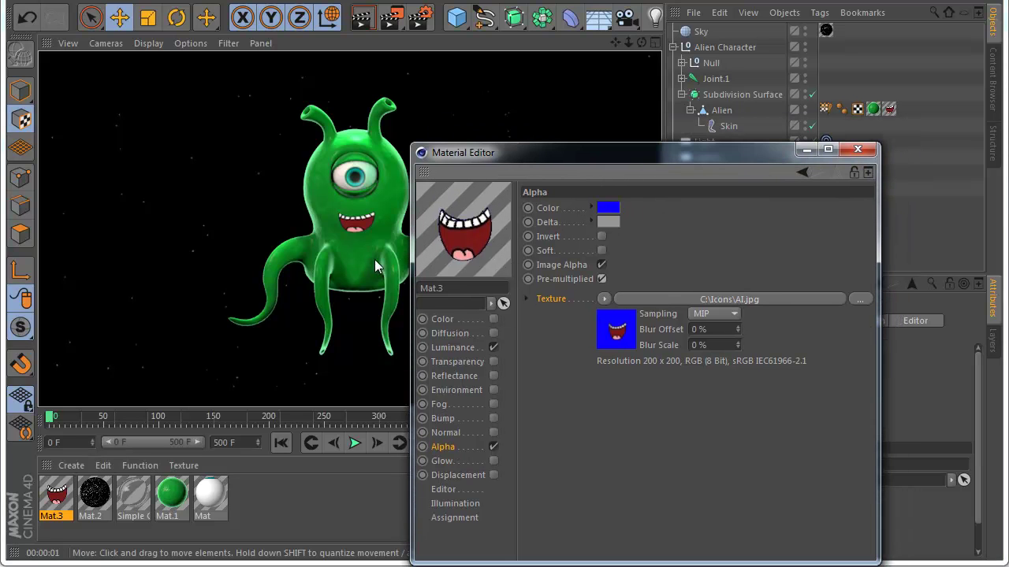
left_click_drag(845, 157, 587, 138)
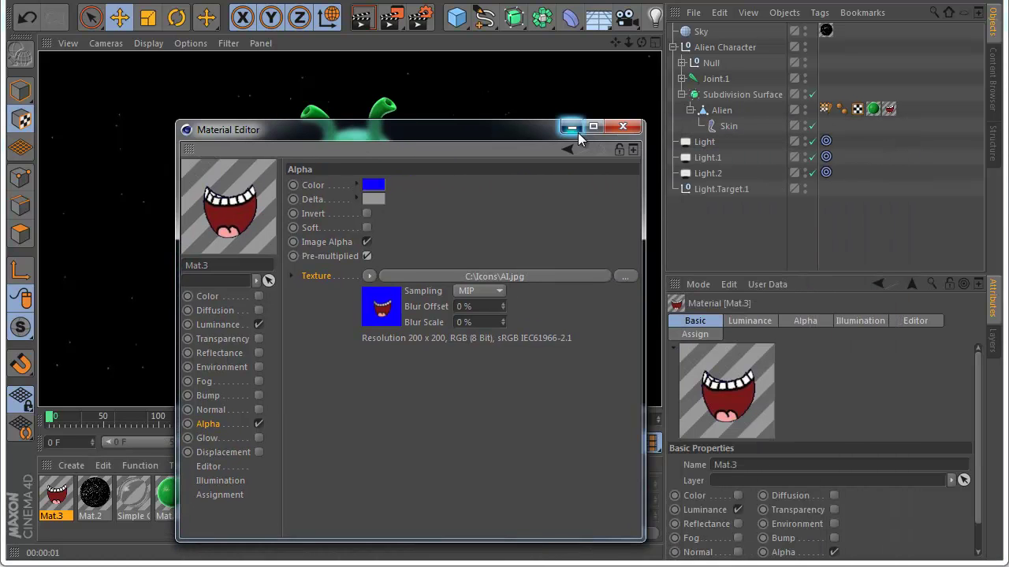
left_click(623, 127)
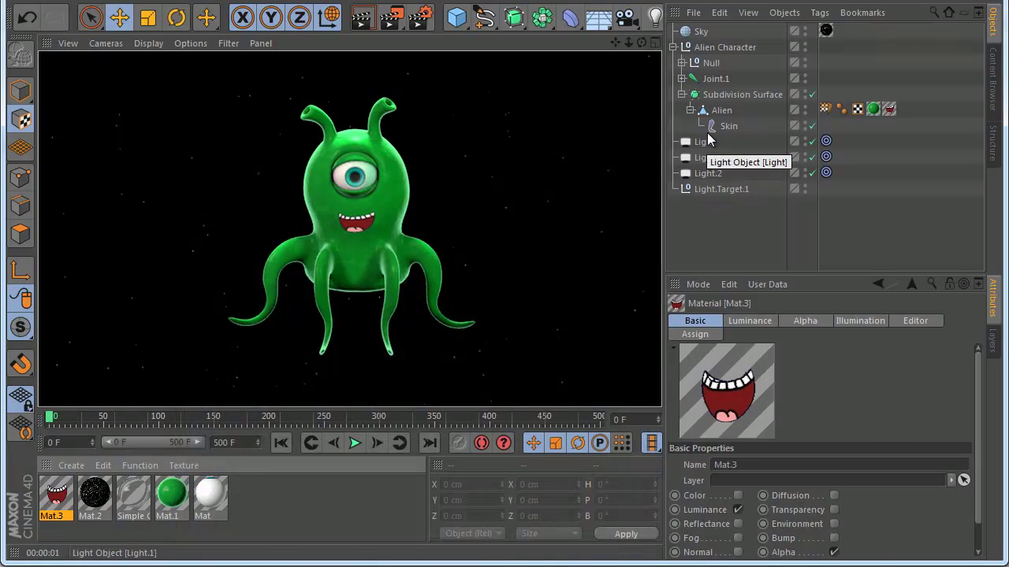
- Add a MagicTextureMap tag to Alien with its Texture Path set to C:\Icons
right_click(711, 114)
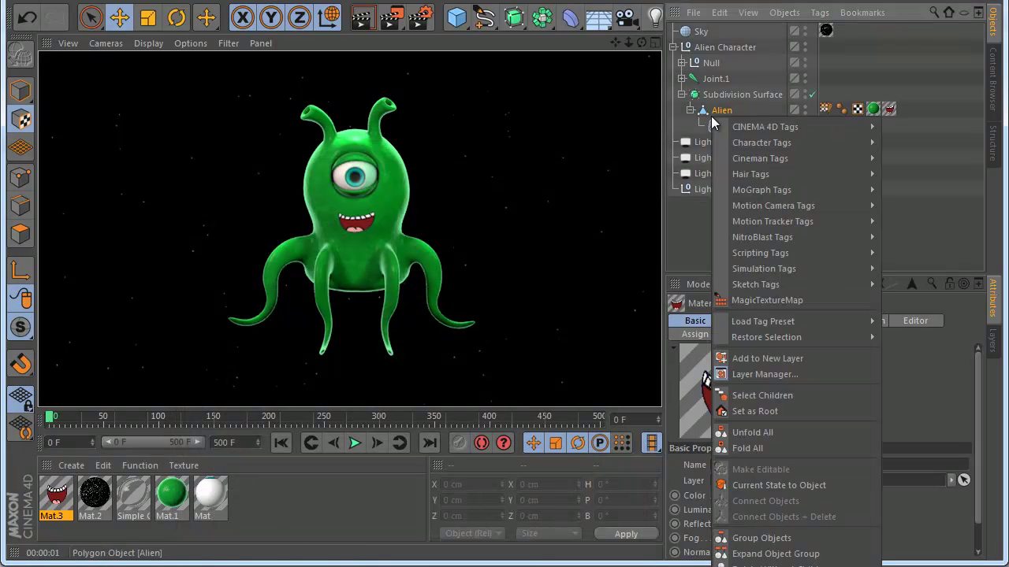
left_click(754, 299)
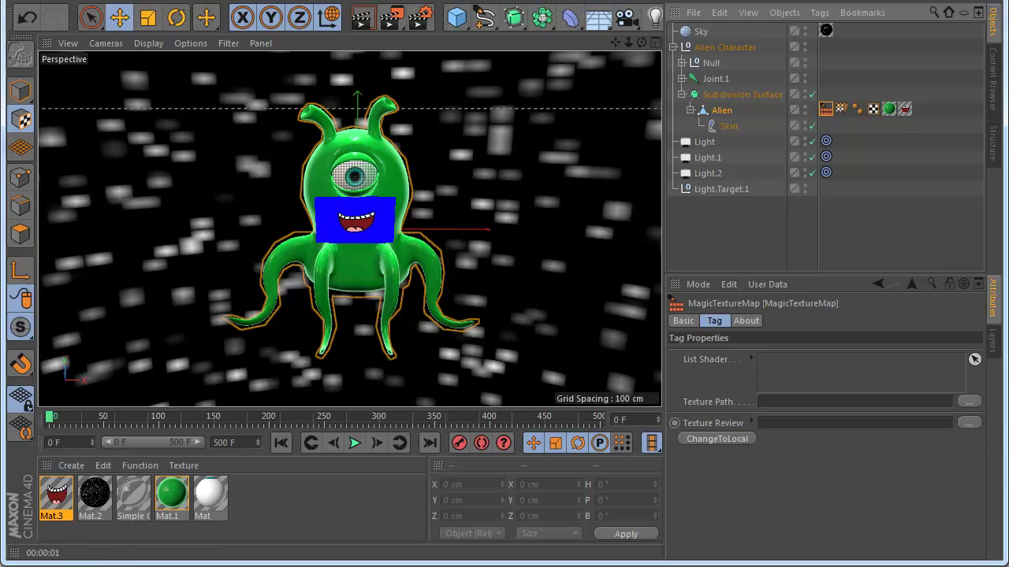
left_click(969, 401)
left_click(449, 330)
left_click(514, 483)
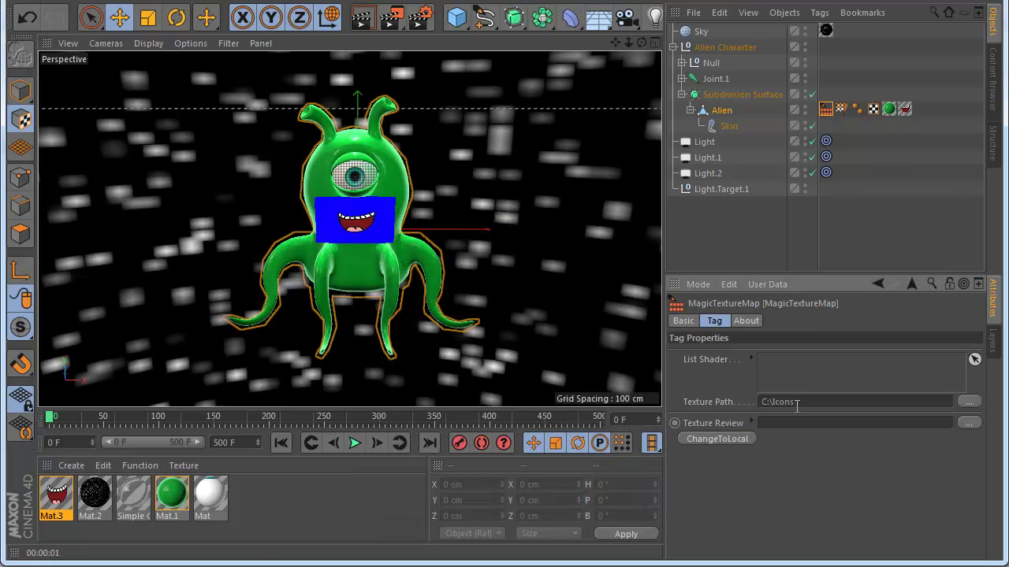
- Open the MagicTextureMap thumbnail palette and dock it at the left of the layout
double_click(825, 110)
left_click_drag(204, 74, 170, 76)
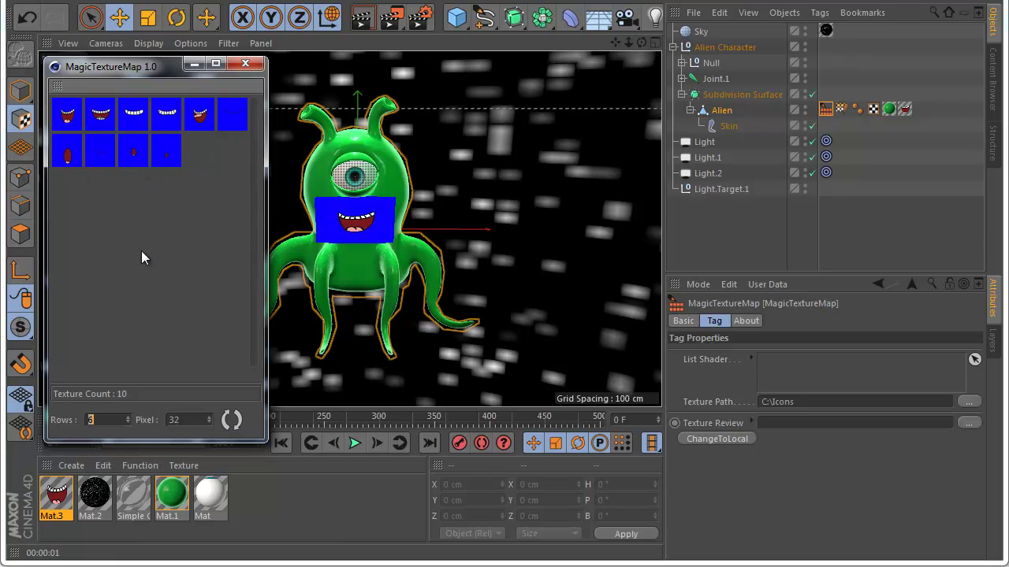
type("20")
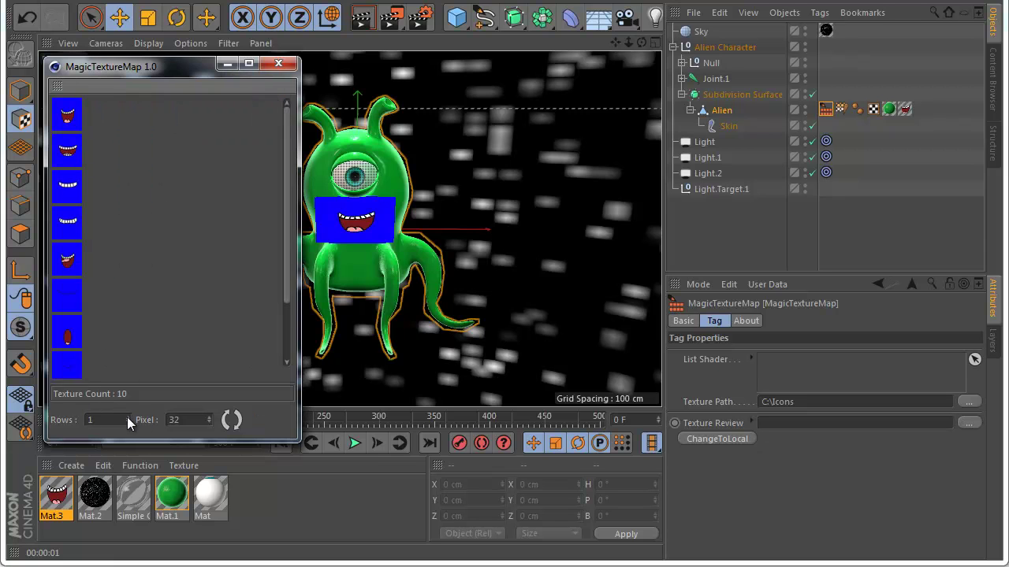
left_click_drag(127, 417, 127, 420)
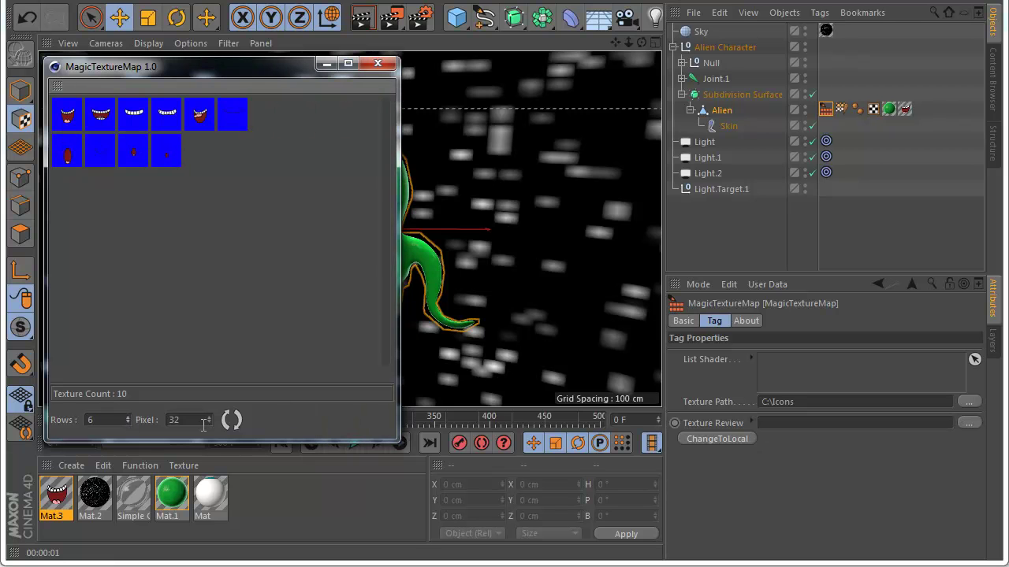
left_click_drag(208, 420, 210, 432)
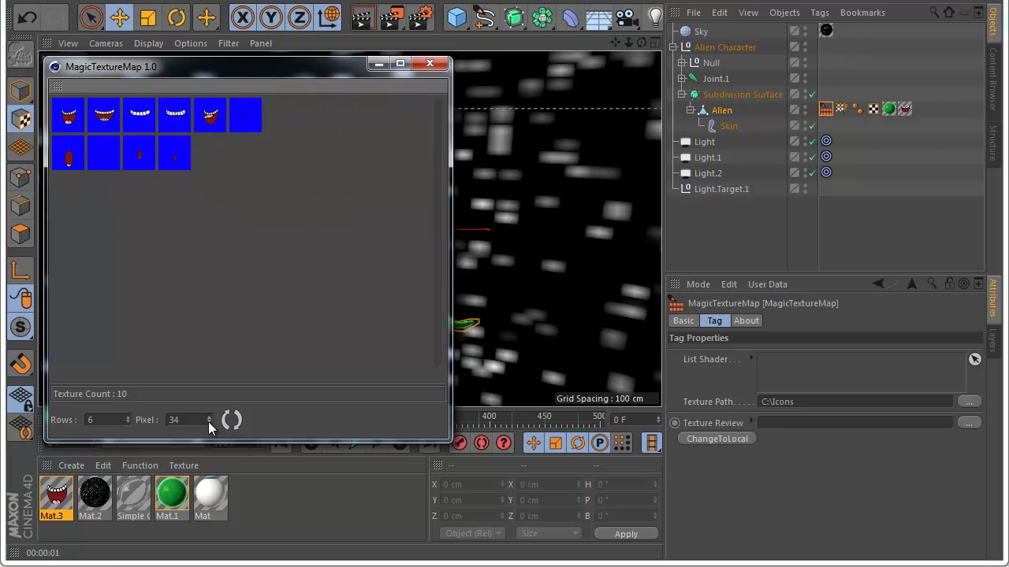
left_click_drag(272, 72, 368, 95)
left_click_drag(155, 104, 75, 137)
left_click_drag(349, 175, 284, 174)
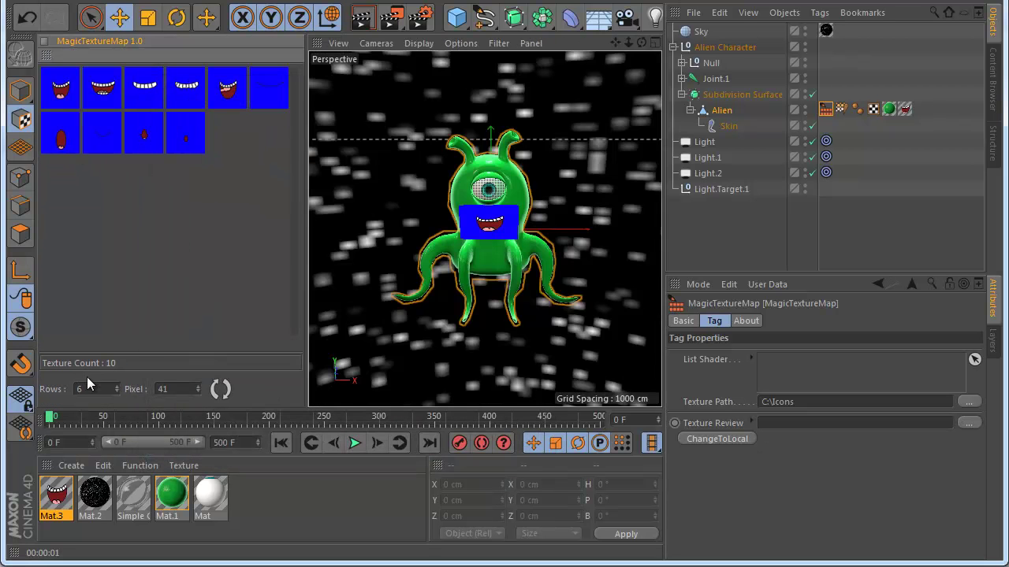
- Set the palette to 3 rows of 64-pixel thumbnails and drag the grinning mouth onto the alien
left_click_drag(119, 388, 120, 391)
left_click(117, 385)
left_click_drag(197, 387, 202, 387)
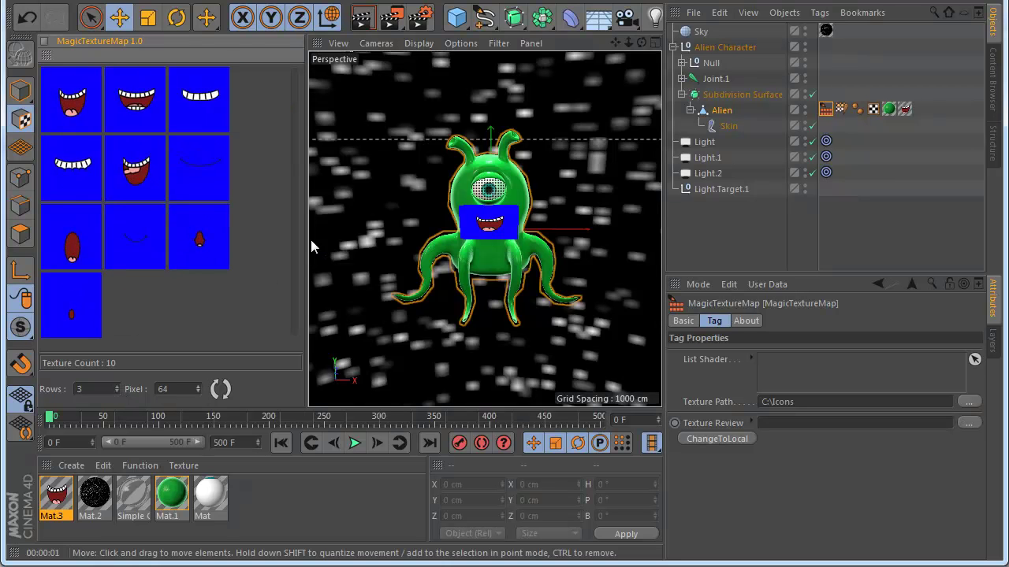
left_click_drag(302, 241, 252, 235)
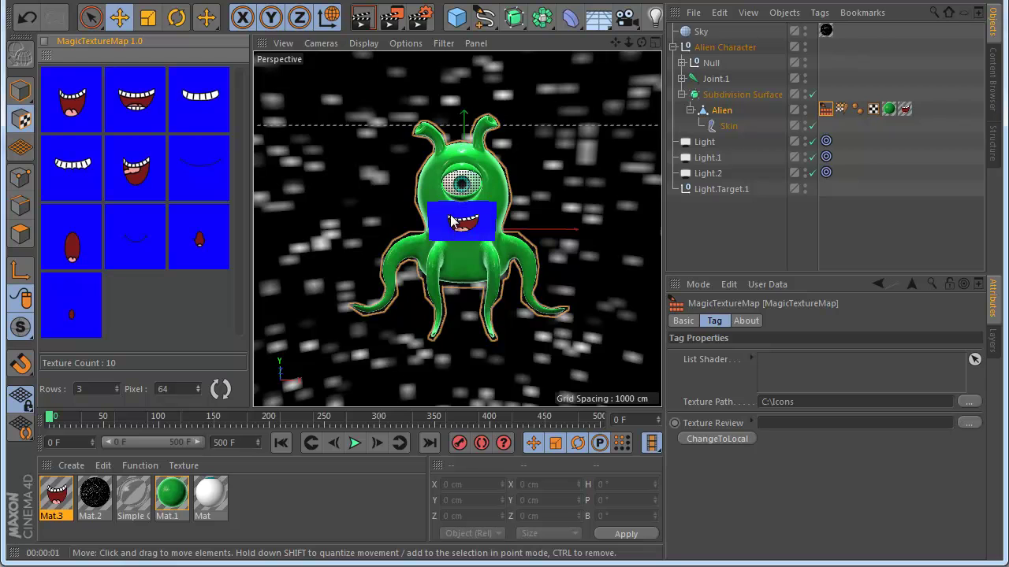
scroll(462, 223, "up", 2)
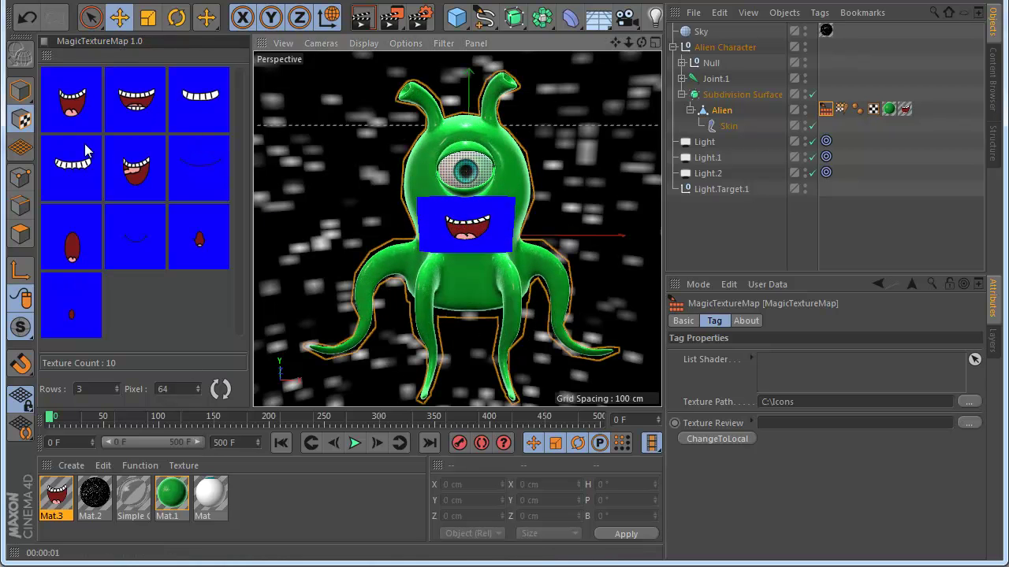
left_click_drag(86, 152, 473, 221)
- Drag Mat.3's Luminance texture into the MagicTextureMap tag's List Shader
double_click(58, 497)
left_click_drag(521, 67, 434, 59)
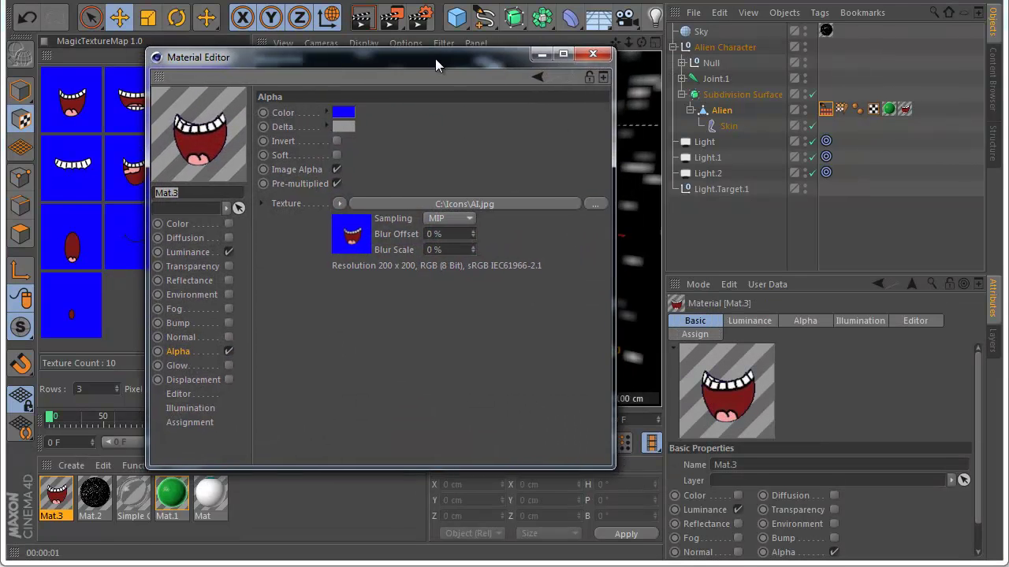
left_click(825, 110)
left_click(188, 253)
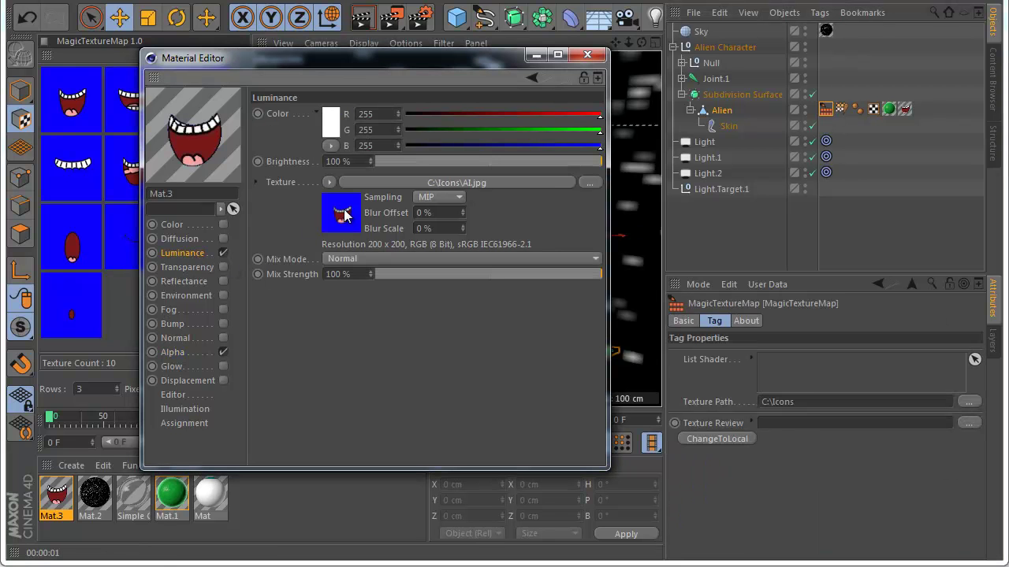
left_click_drag(346, 222, 786, 363)
- Test palette mouths (red drop, rest curve, oval O.jpg) while checking Mat.3's Luminance and Alpha textures
left_click_drag(534, 74, 541, 399)
left_click(138, 102)
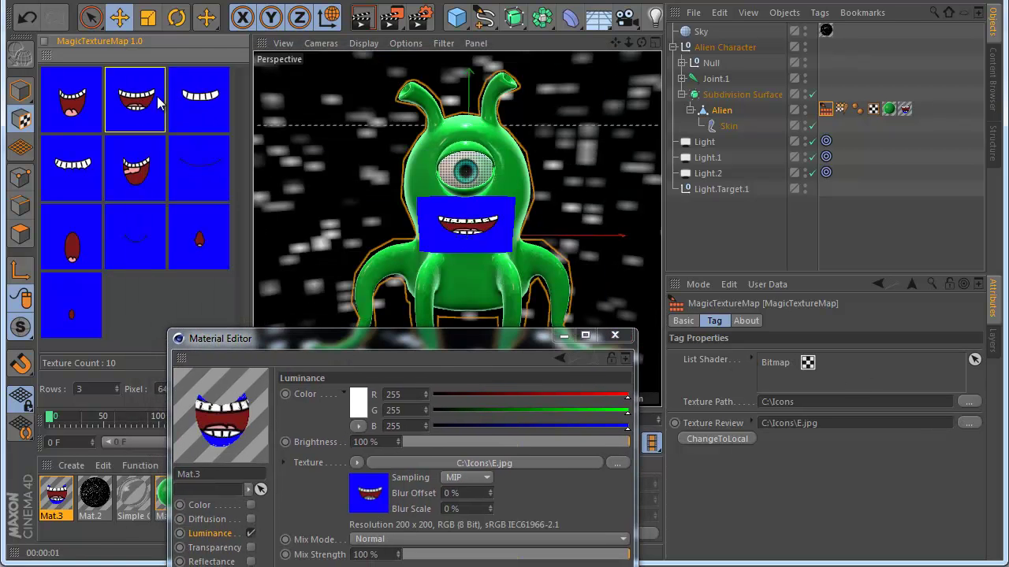
left_click(136, 228)
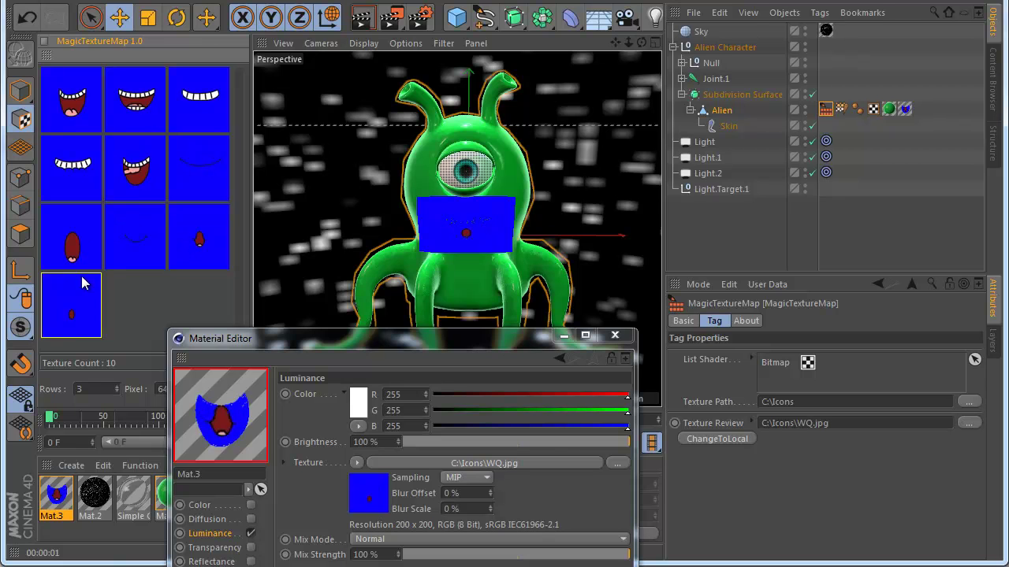
left_click(201, 236)
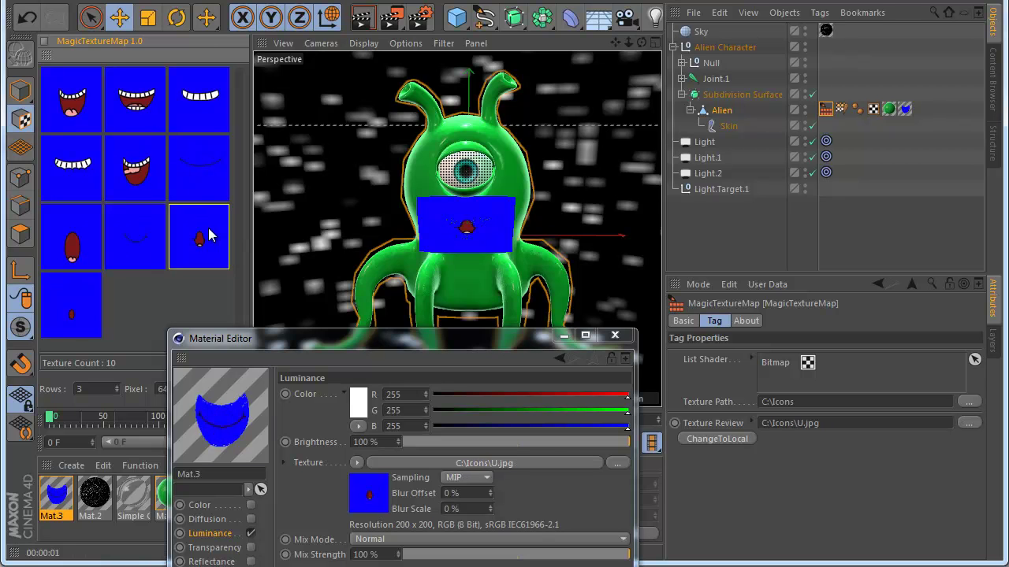
left_click_drag(468, 338, 467, 249)
left_click(201, 545)
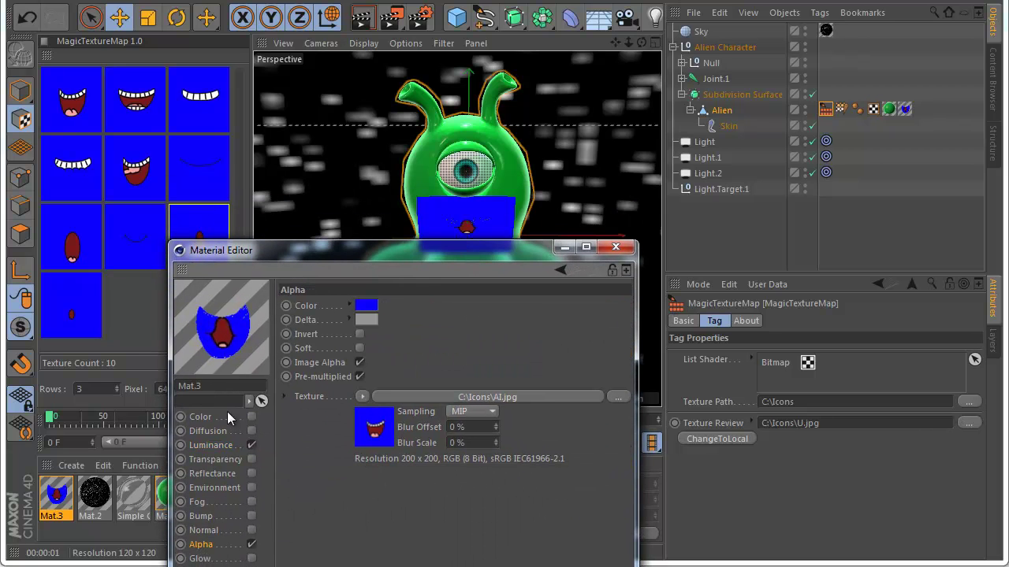
left_click(211, 445)
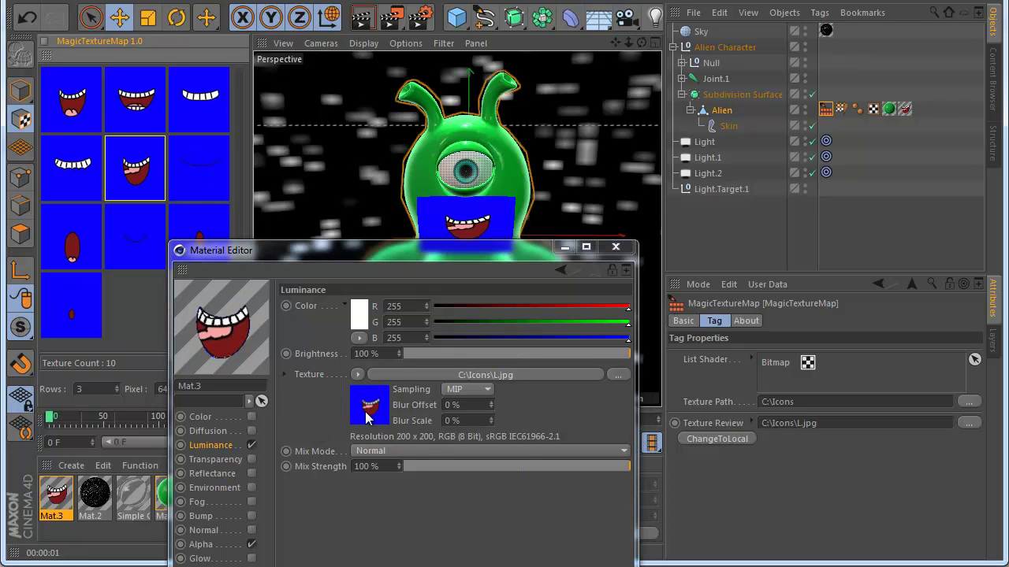
left_click(86, 235)
left_click(233, 546)
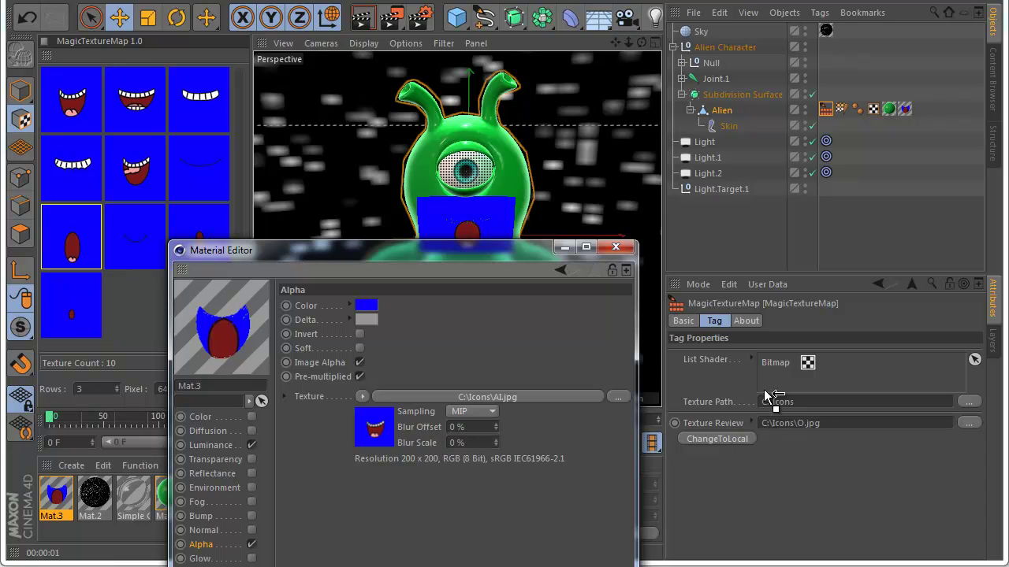
- Try the tongue, small red, oval and rest-curve mouths, then close the material editor
left_click(138, 172)
left_click(93, 169)
left_click(132, 122)
left_click(122, 238)
left_click(70, 299)
left_click(71, 236)
left_click(134, 237)
left_click(617, 249)
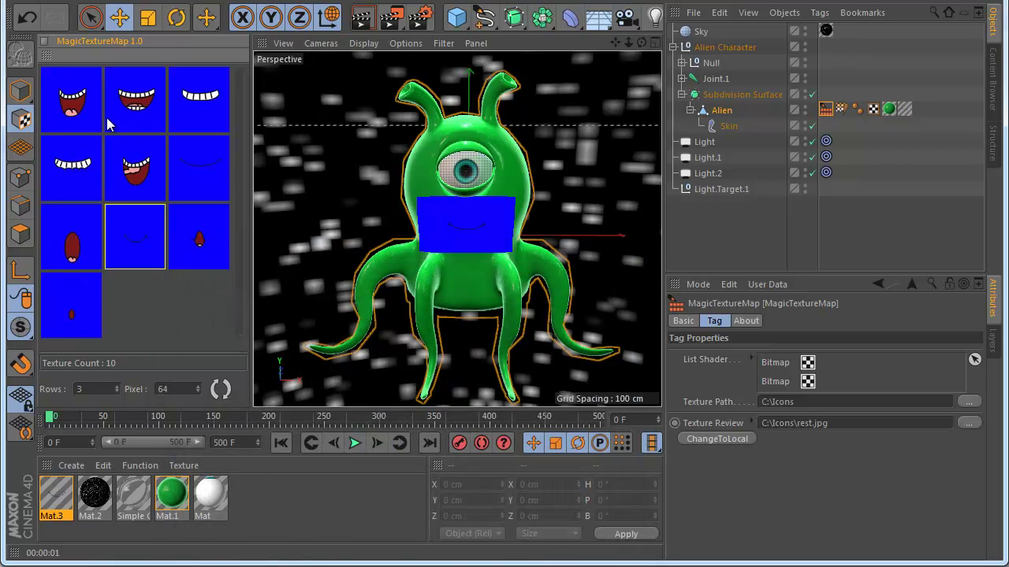
- Cycle through the teeth smile E.jpg and other mouths, preview the texture, and finish on L.jpg
left_click(146, 120)
left_click(189, 160)
left_click(134, 165)
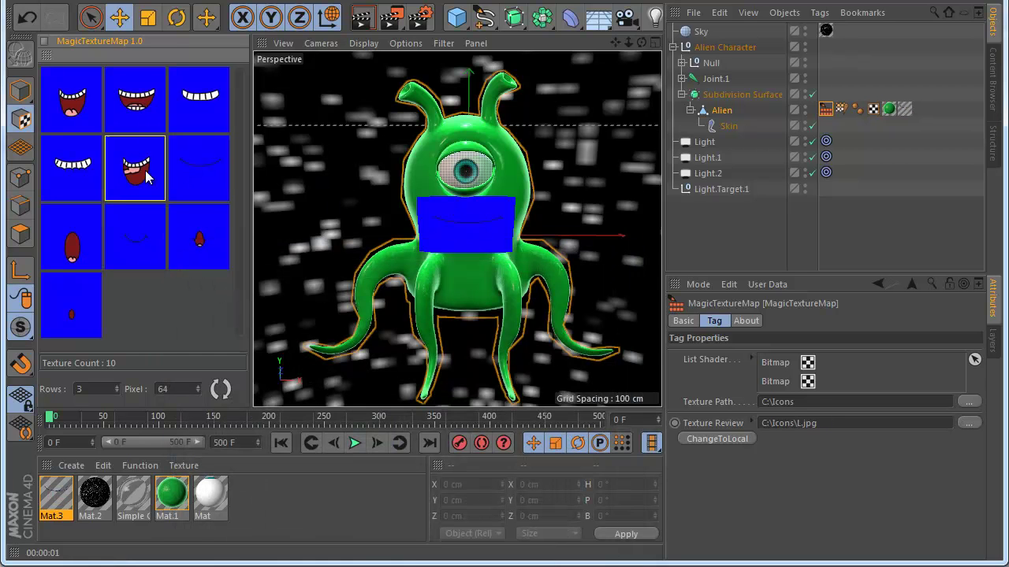
left_click(92, 190)
left_click(134, 167)
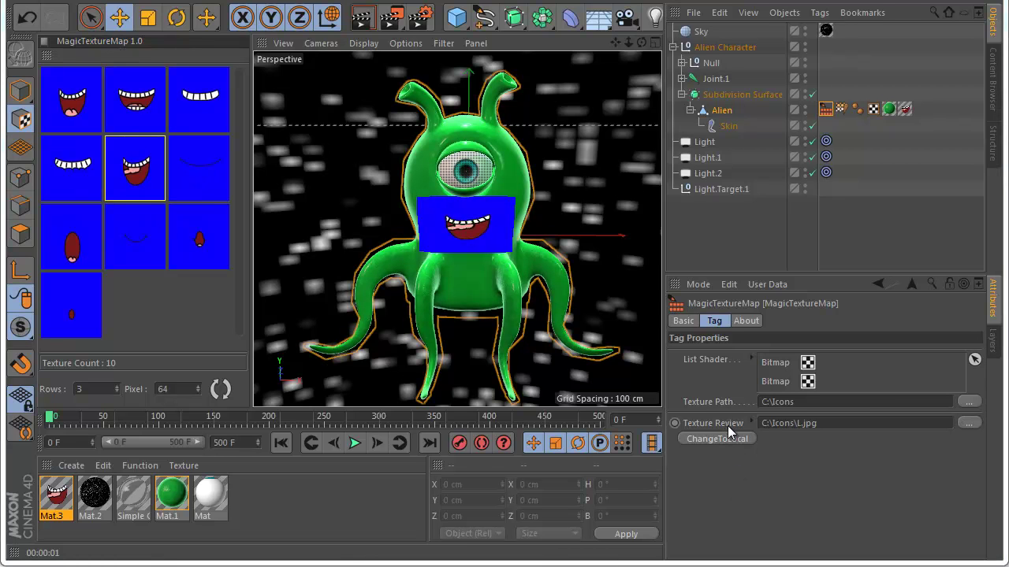
left_click(751, 422)
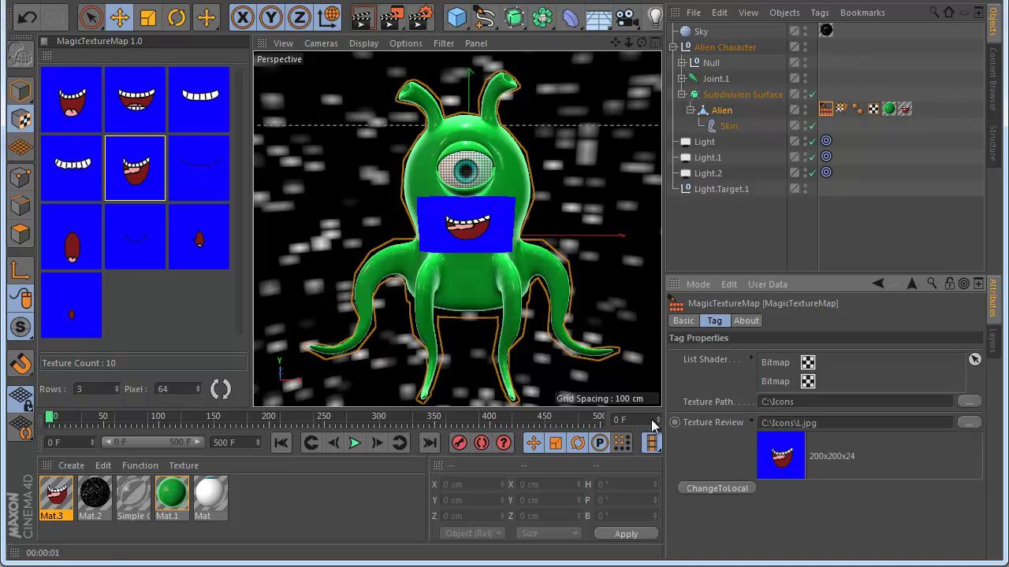
left_click(155, 238)
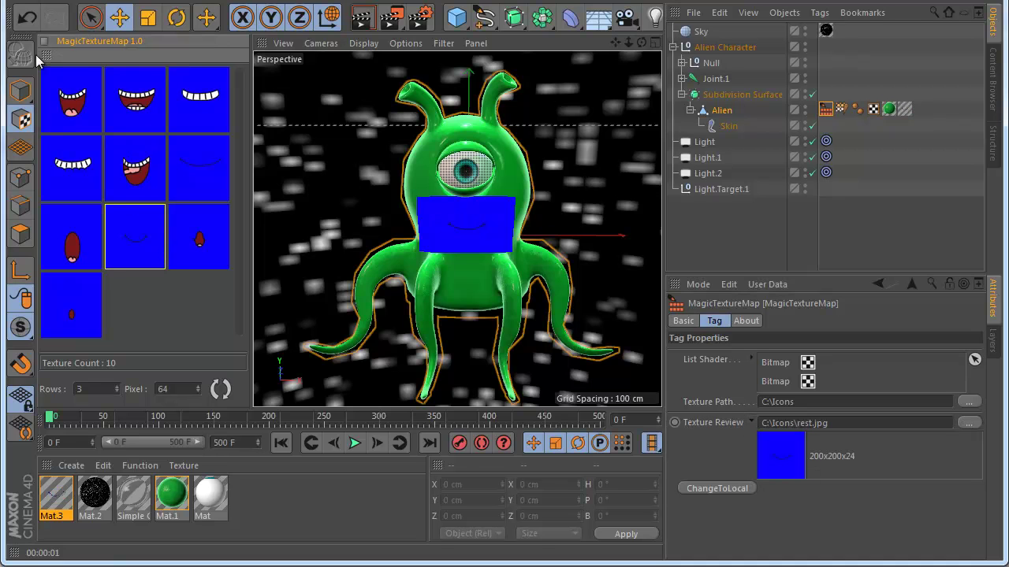
left_click(749, 423)
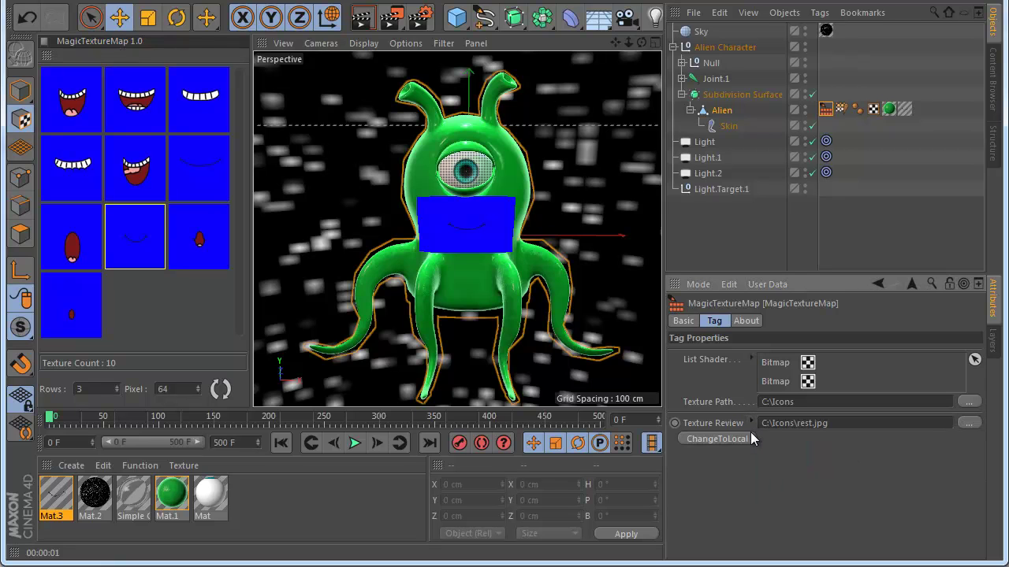
left_click(116, 175)
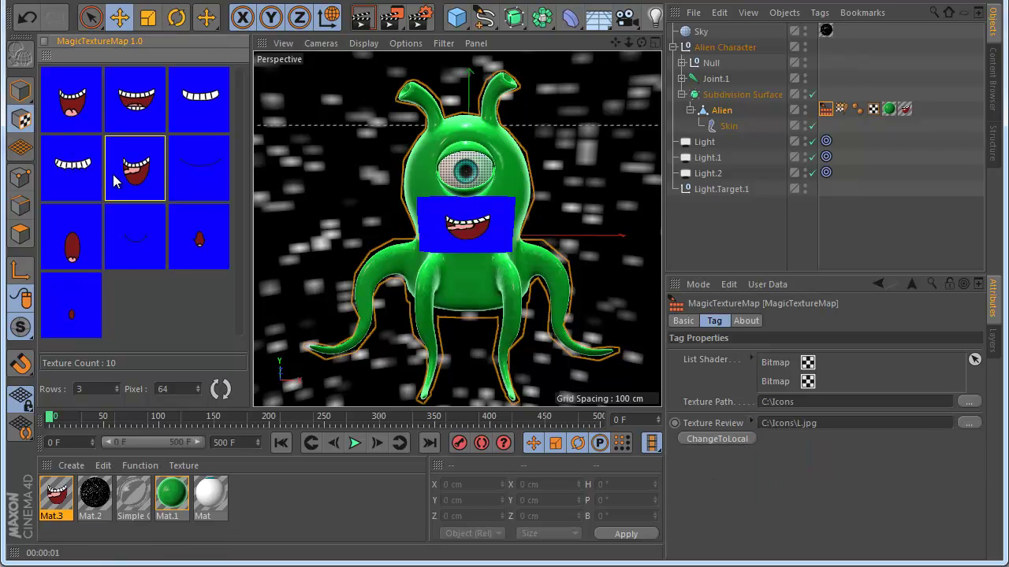
- Choose the MBP.jpg mouth and set a Texture Review keyframe at frame 0
left_click_drag(58, 411, 105, 421)
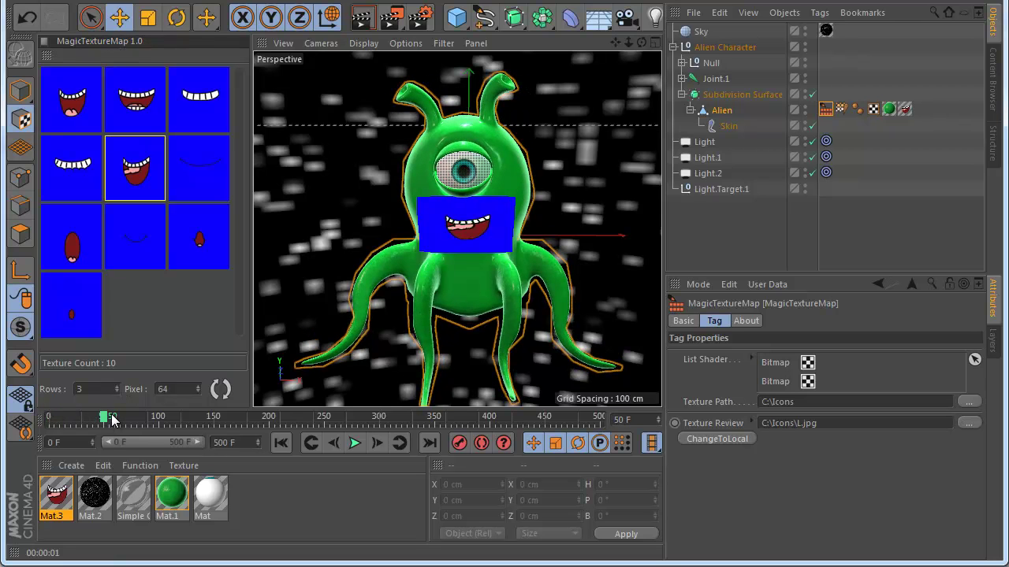
left_click(213, 195)
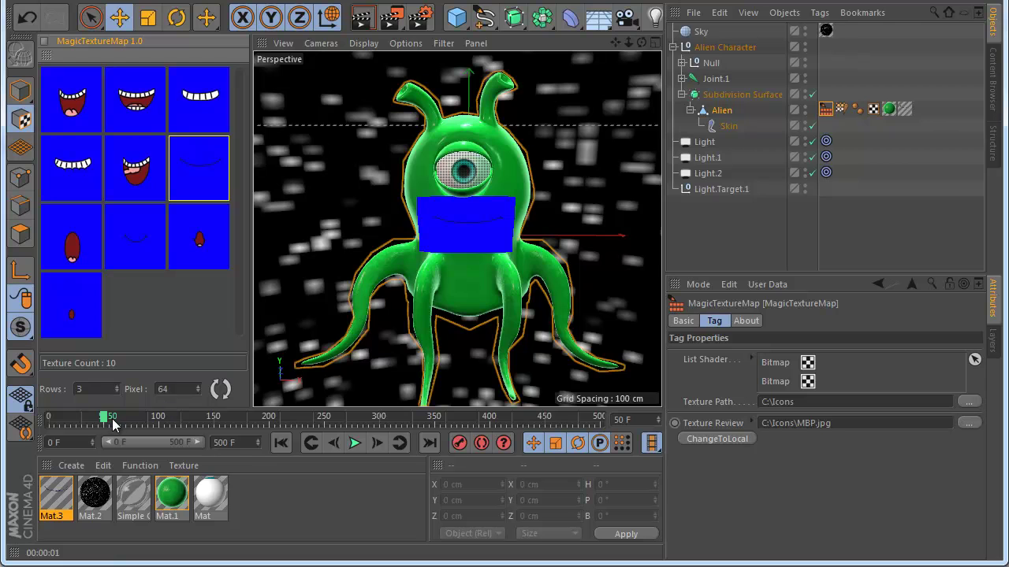
left_click_drag(112, 424, 49, 419)
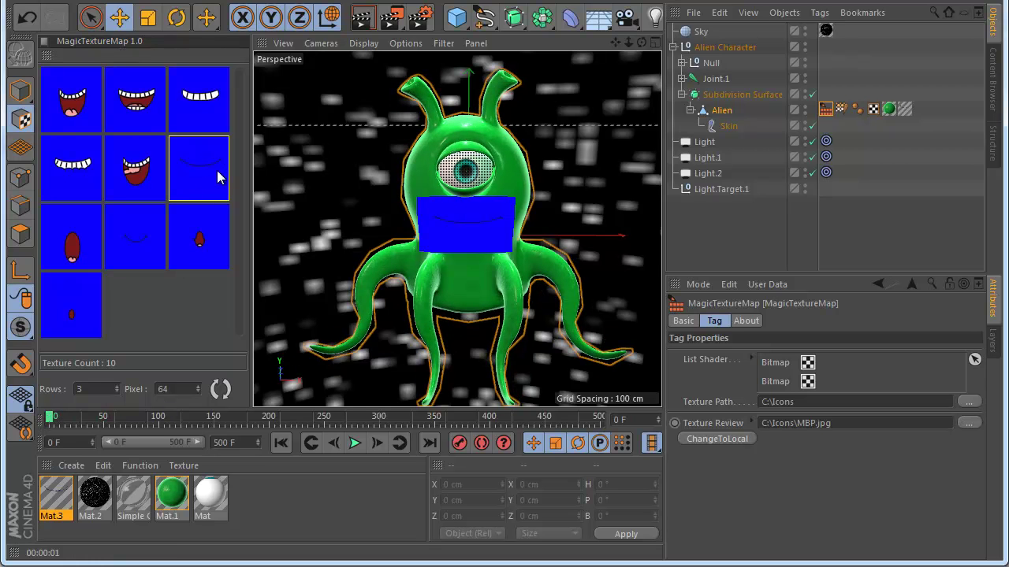
left_click(193, 165)
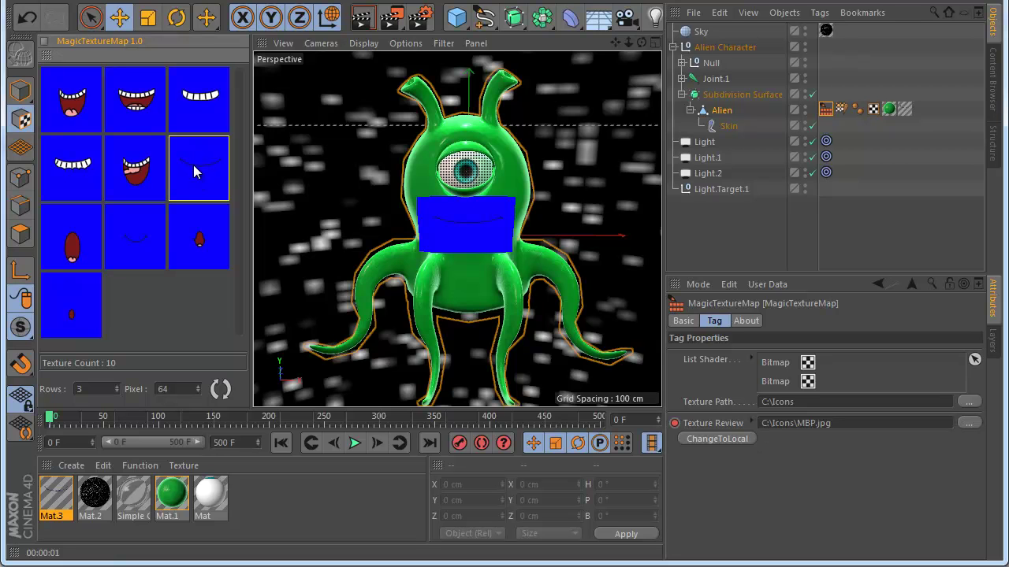
mouse_move(52, 417)
left_mouse_down()
mouse_move(107, 418)
mouse_move(66, 418)
left_mouse_up()
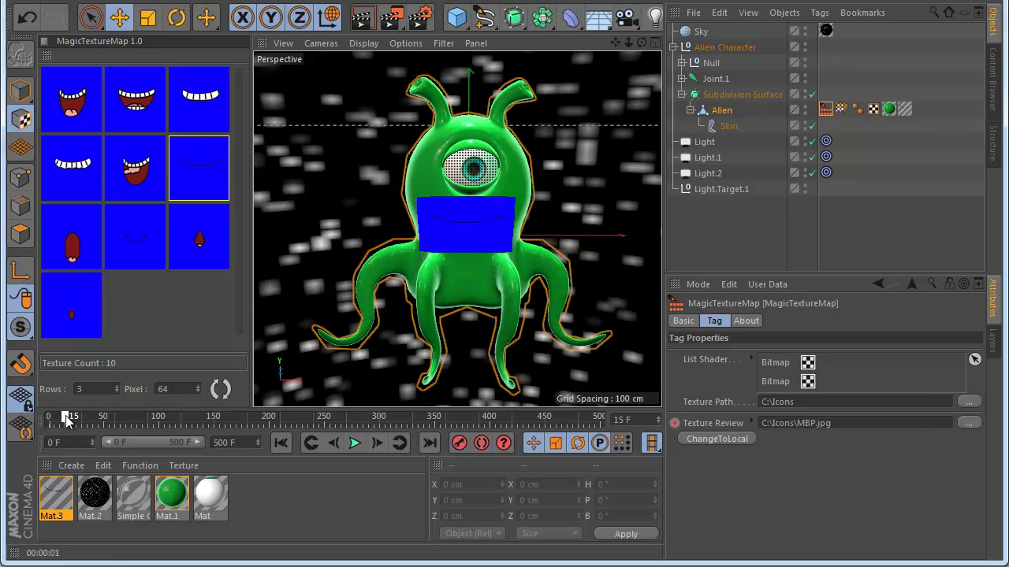
left_click_drag(195, 442, 131, 436)
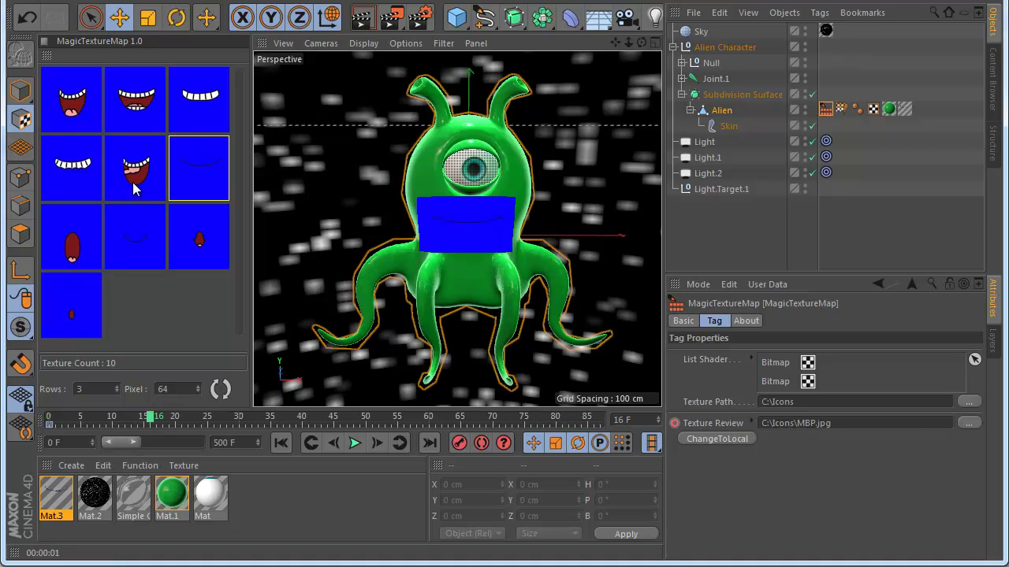
- Key further mouth changes: AI.jpg, then FV.jpg, O.jpg and back to MBP.jpg around frame 21
left_click(75, 113)
left_click_drag(157, 423, 302, 420)
left_click(87, 184)
left_click(67, 247)
left_click(193, 188)
- Play back the mouth animation and return to frame 17 to check it
left_click(355, 443)
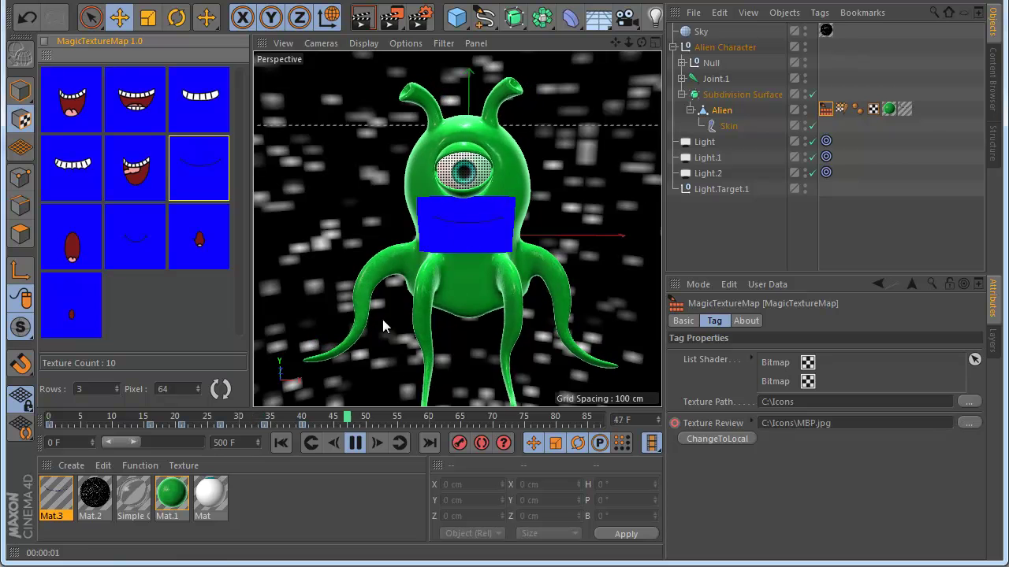
left_click(355, 443)
left_click(461, 213)
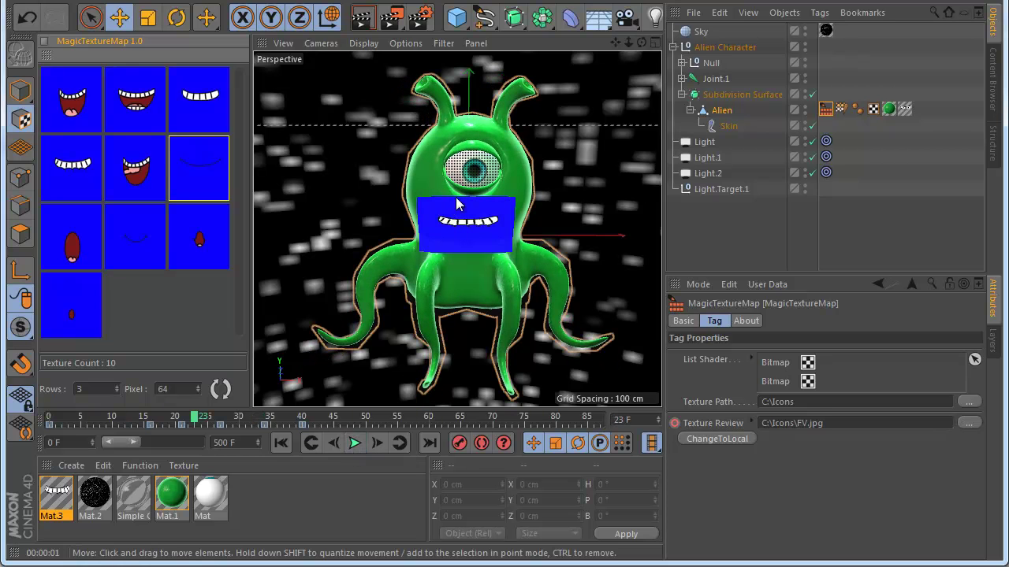
left_click_drag(195, 418, 155, 424)
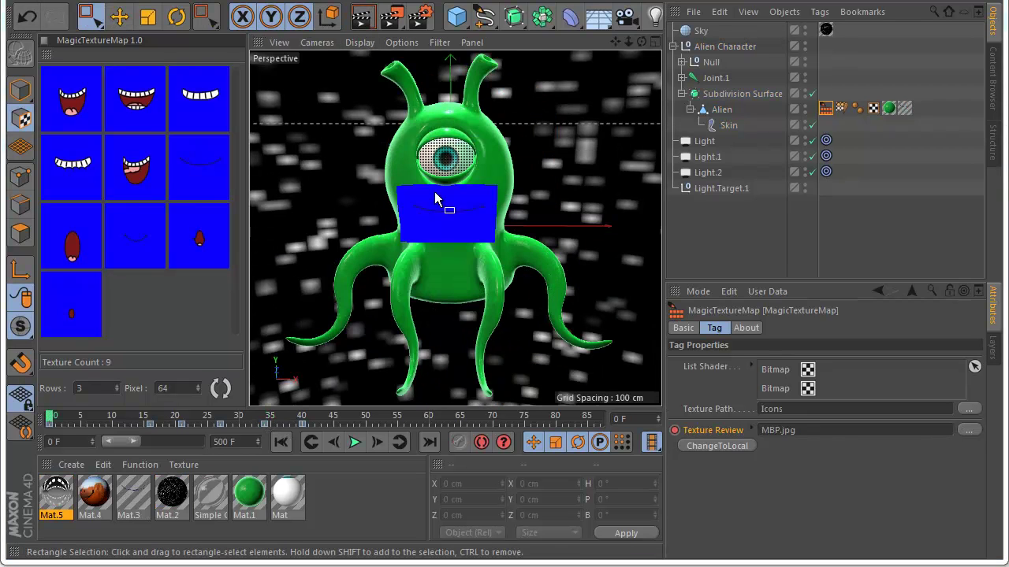
- Play the animation to watch how the mouth decal behaves on the deforming body
left_click(355, 442)
scroll(456, 211, "up", 5)
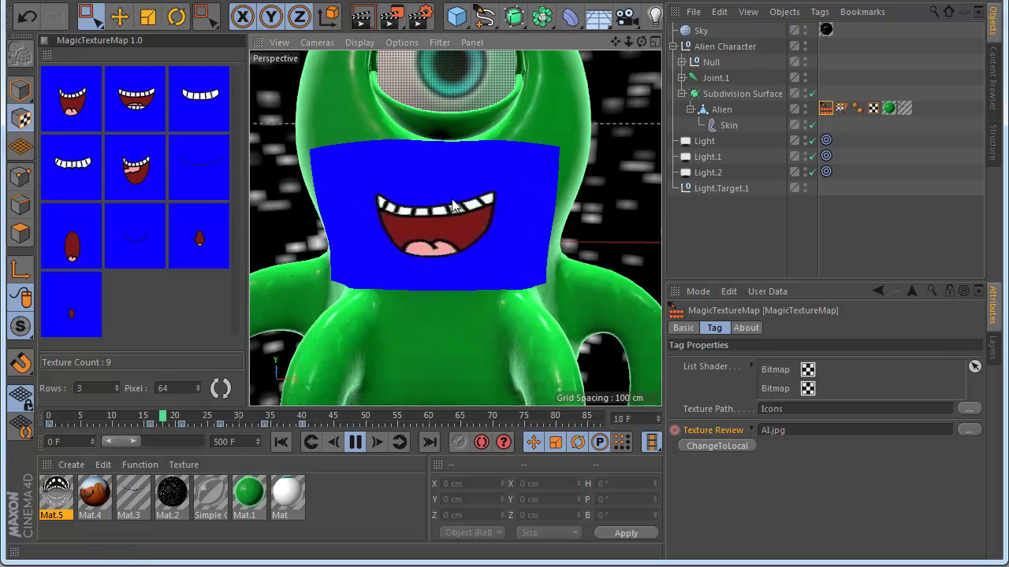
scroll(439, 181, "down", 4)
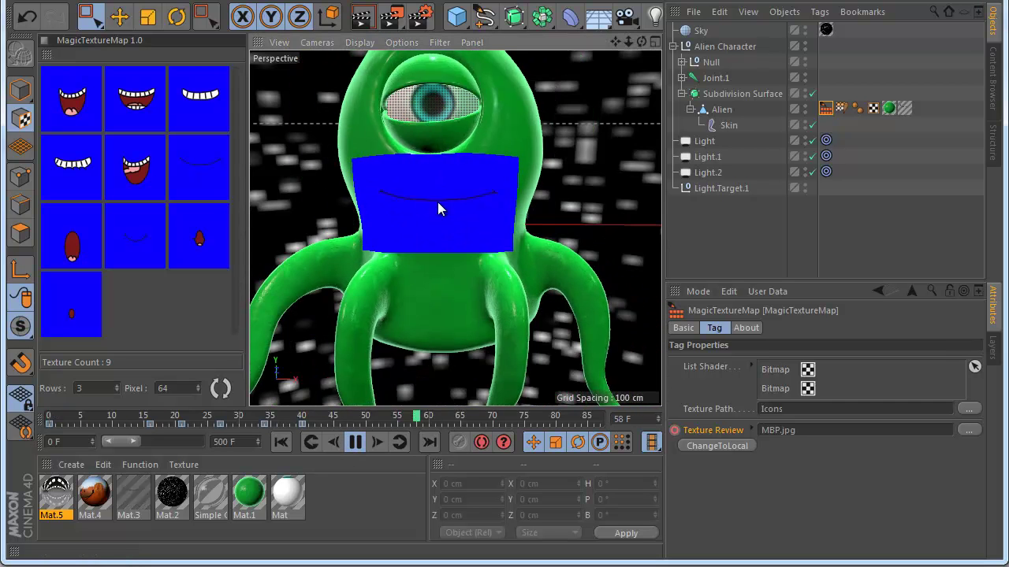
scroll(432, 189, "down", 3)
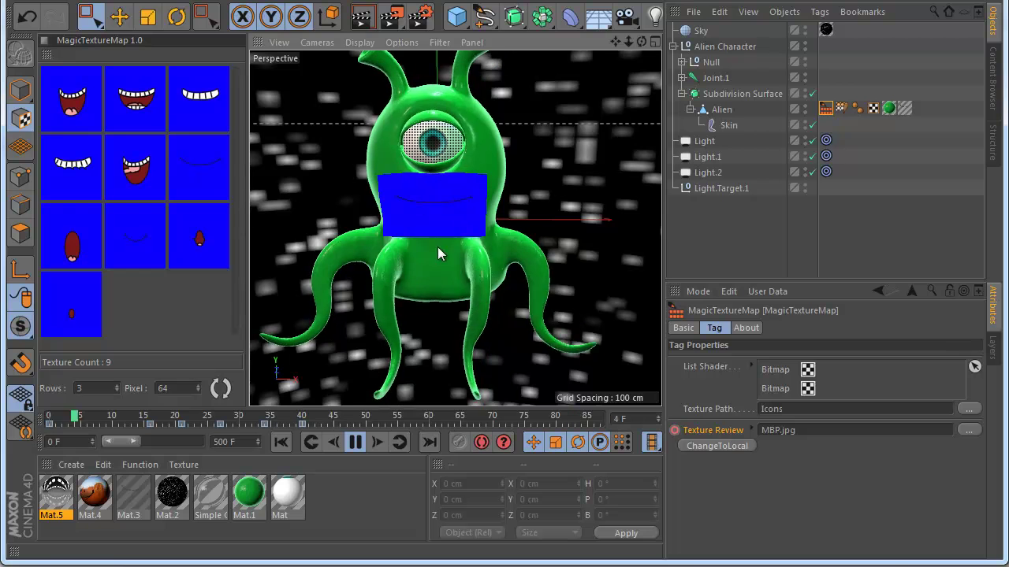
left_click(354, 442)
- Add a CINEMA 4D Tags > Stick Texture tag to Alien and replay the animation to test it
left_click(284, 442)
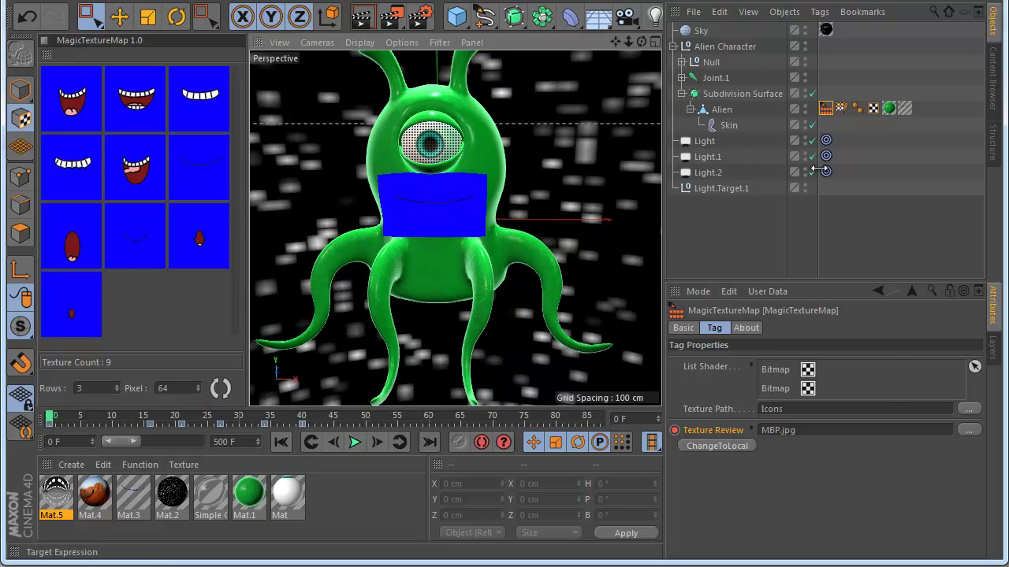
right_click(723, 111)
mouse_move(756, 124)
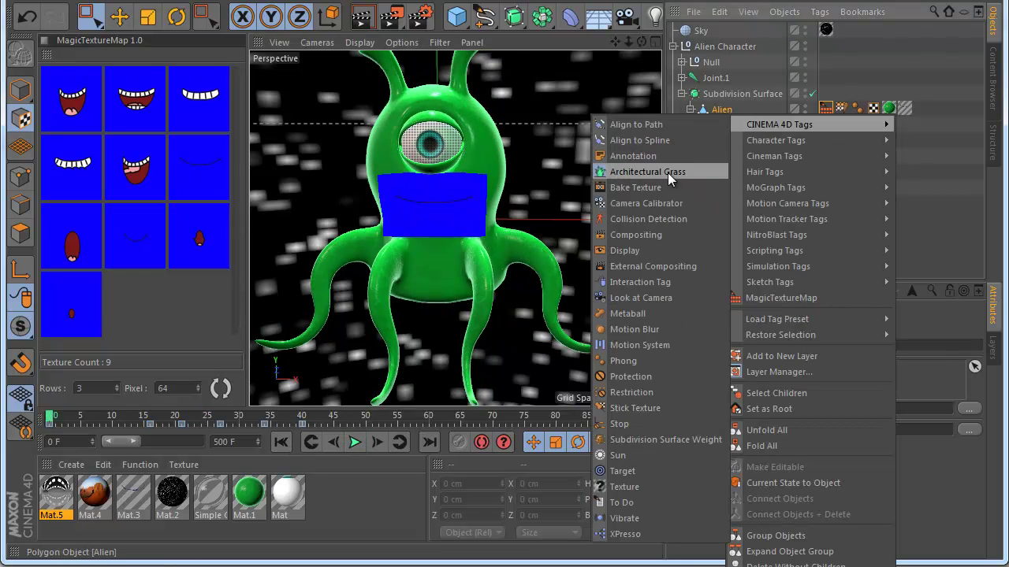
left_click(640, 409)
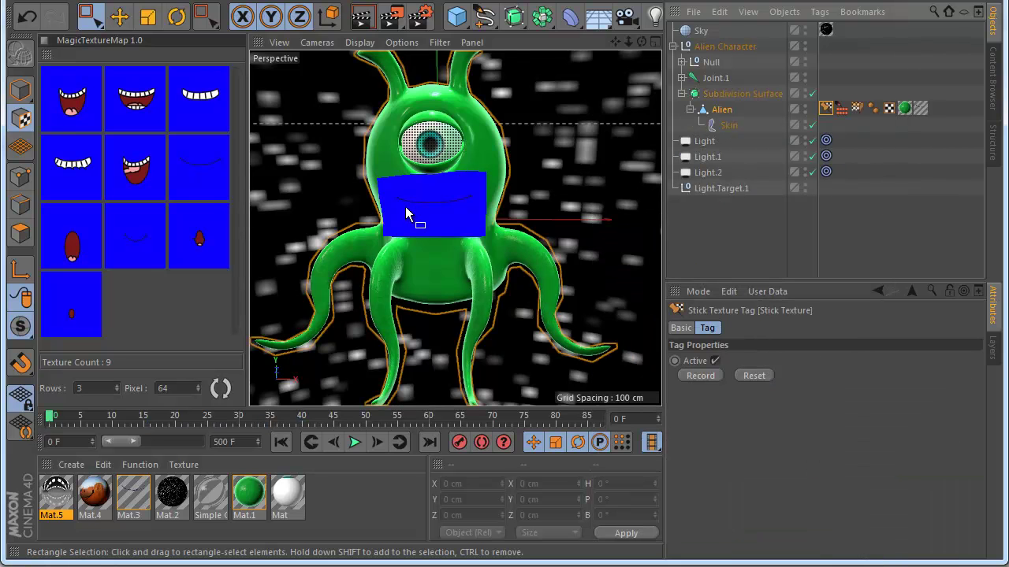
scroll(405, 207, "up", 3)
left_click(355, 442)
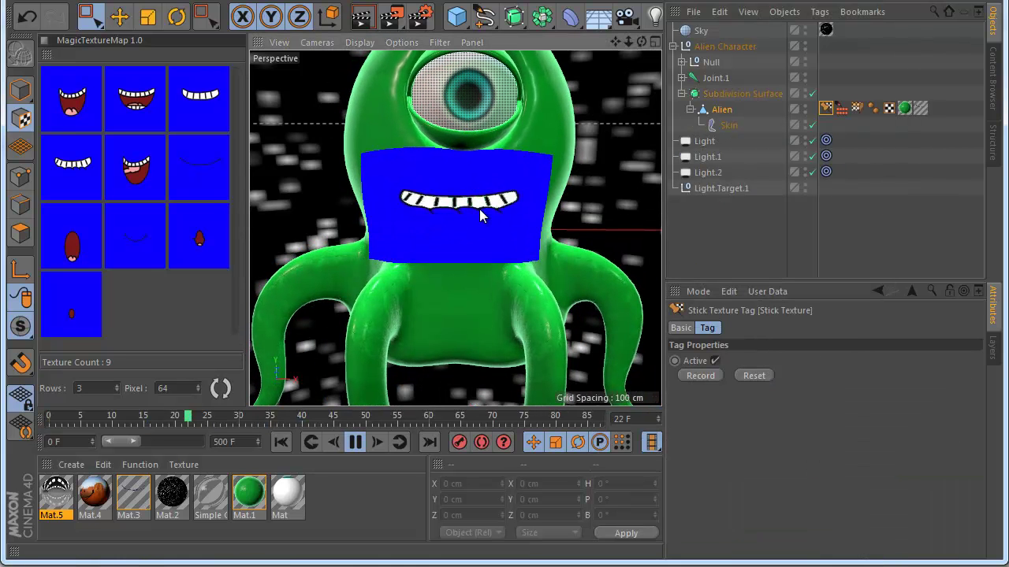
scroll(476, 210, "down", 3)
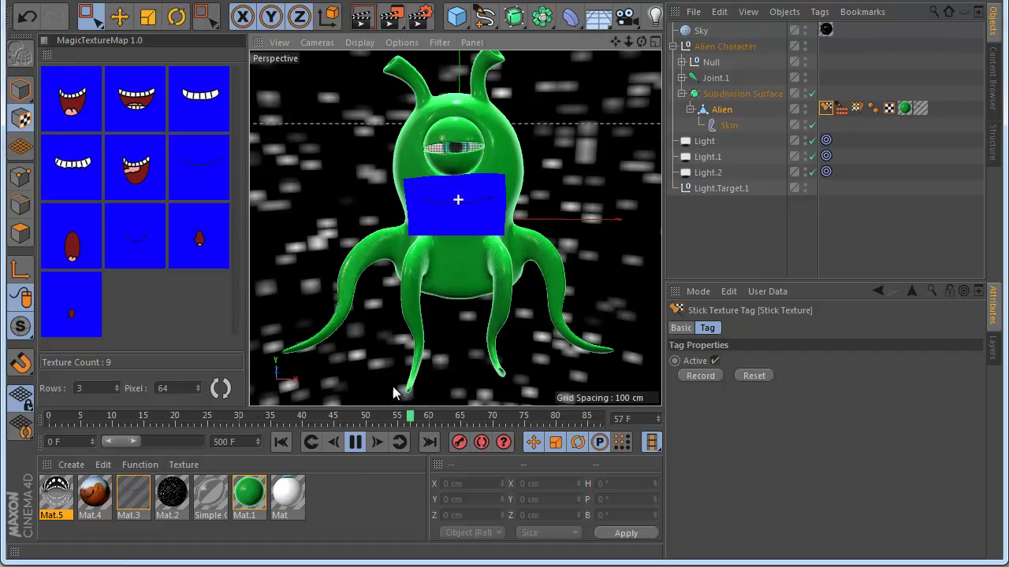
left_click(355, 442)
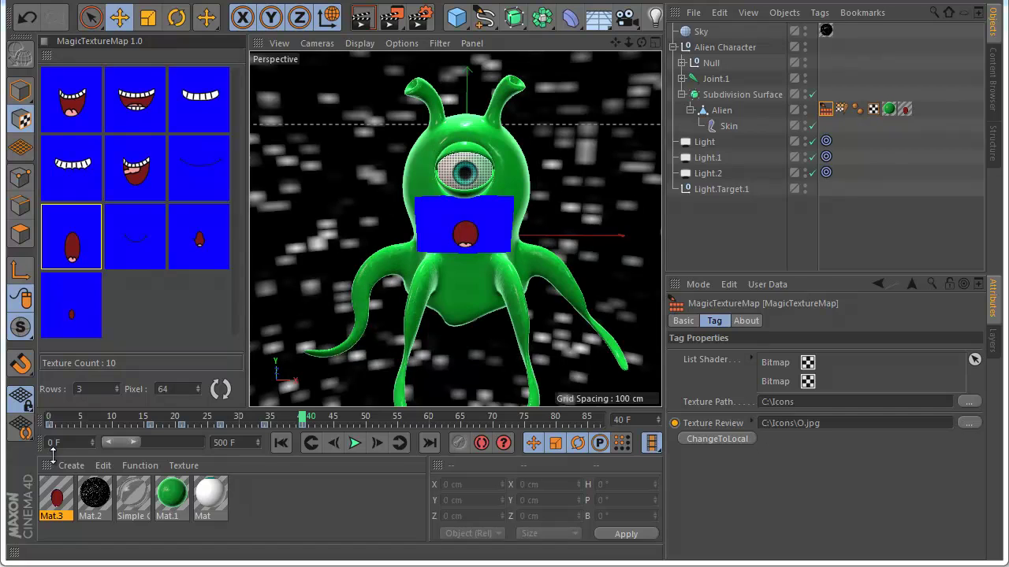
- Create Mat.4, swap it onto Alien's material tag, and add a new MagicTextureMap tag
double_click(255, 499)
left_click_drag(62, 497, 890, 111)
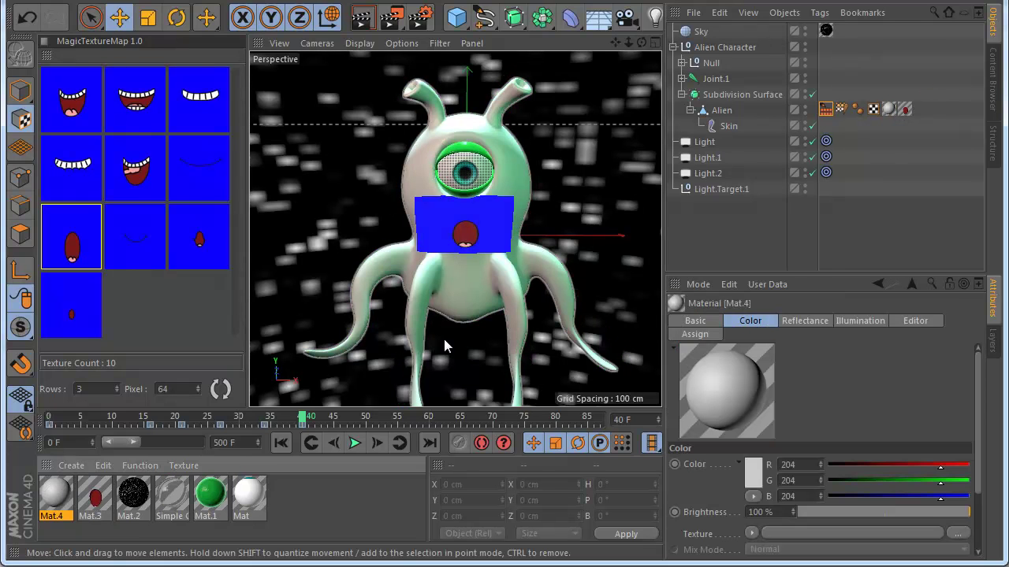
right_click(732, 115)
left_click(763, 296)
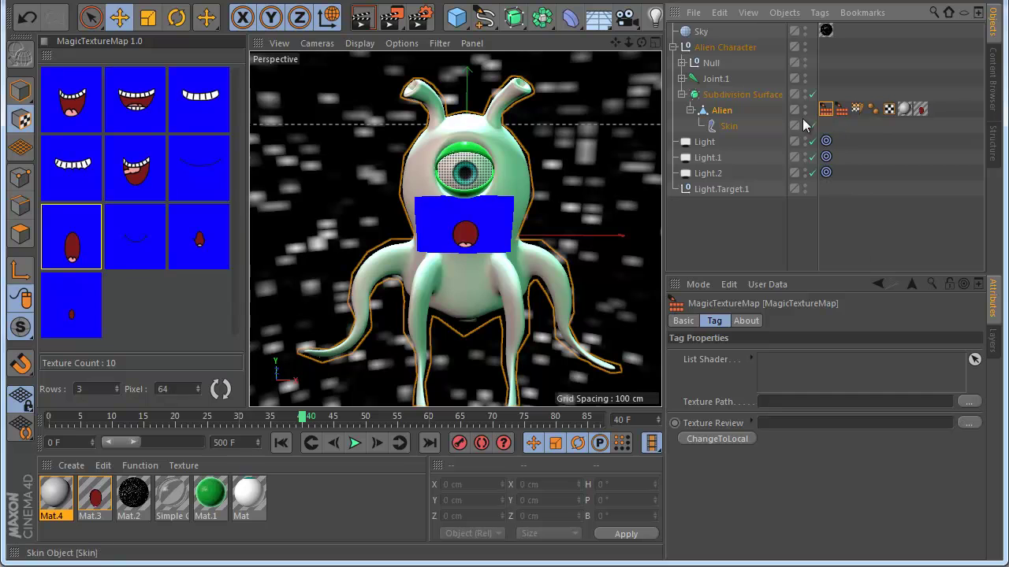
left_click(775, 404)
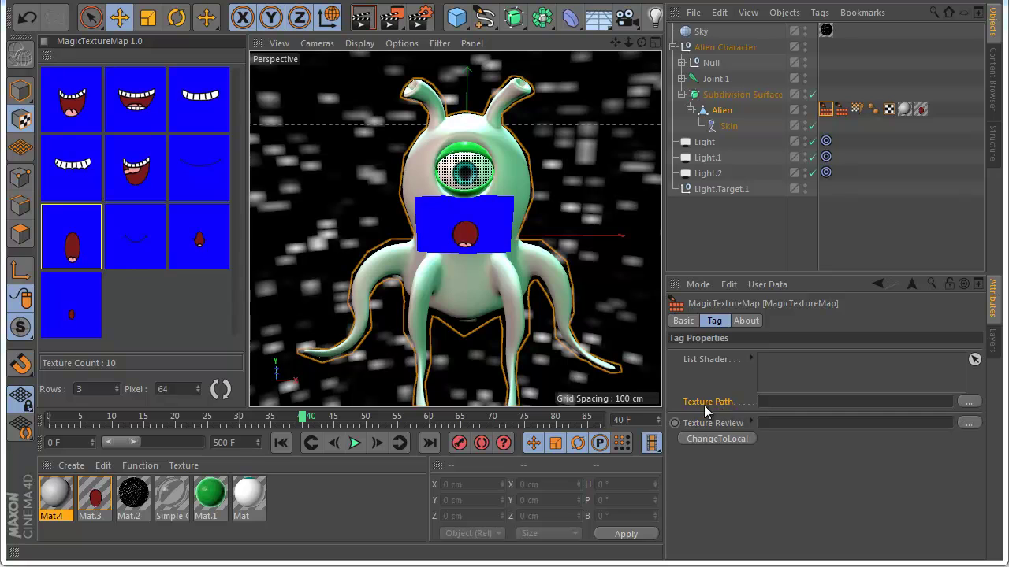
- Set the palette's Texture Path to C:\maps, refresh the photo thumbnails, and open Mat.4's Material Editor
left_click(969, 401)
left_click(451, 380)
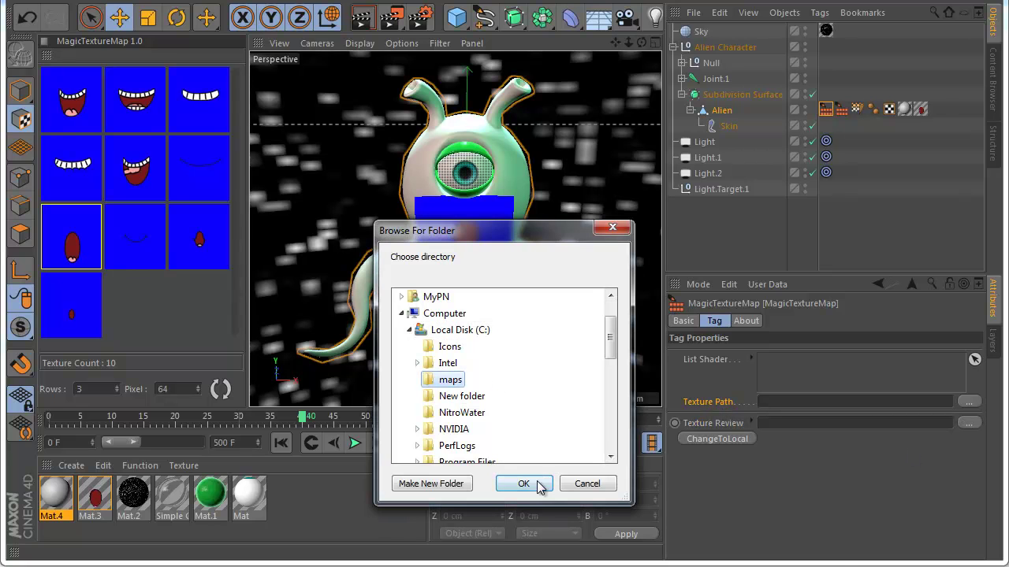
left_click(523, 484)
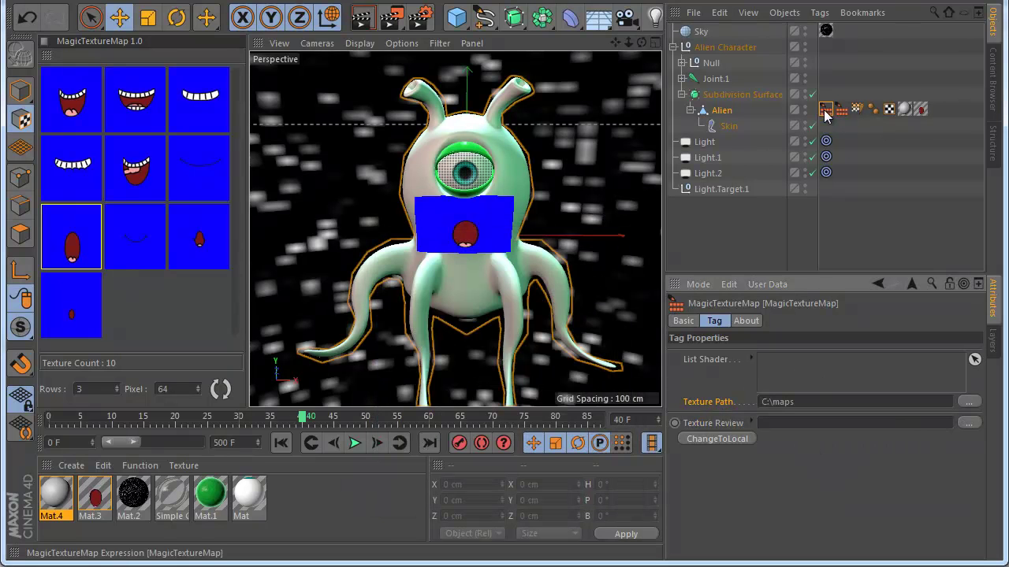
left_click(220, 388)
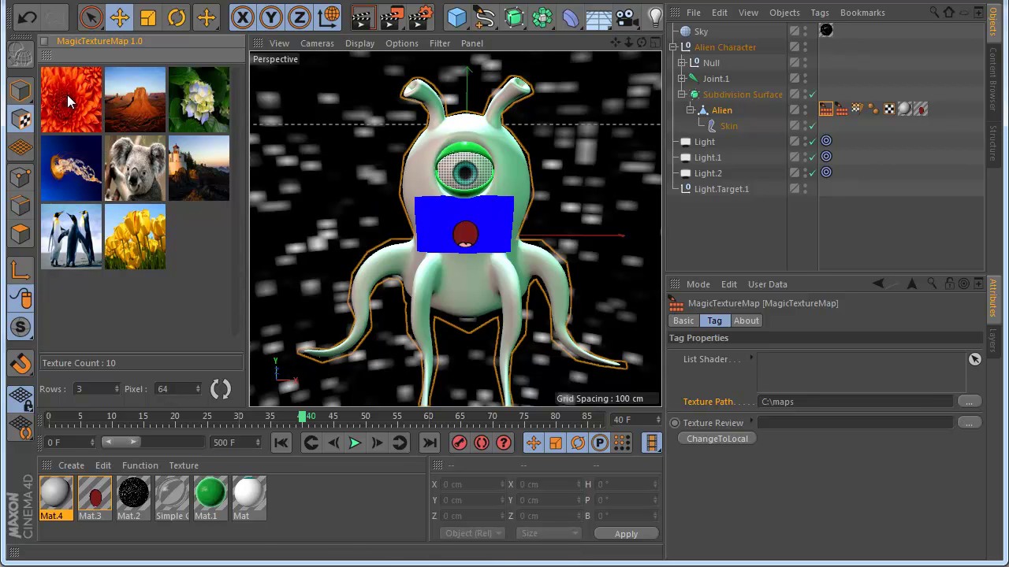
double_click(54, 495)
left_click_drag(424, 68, 370, 133)
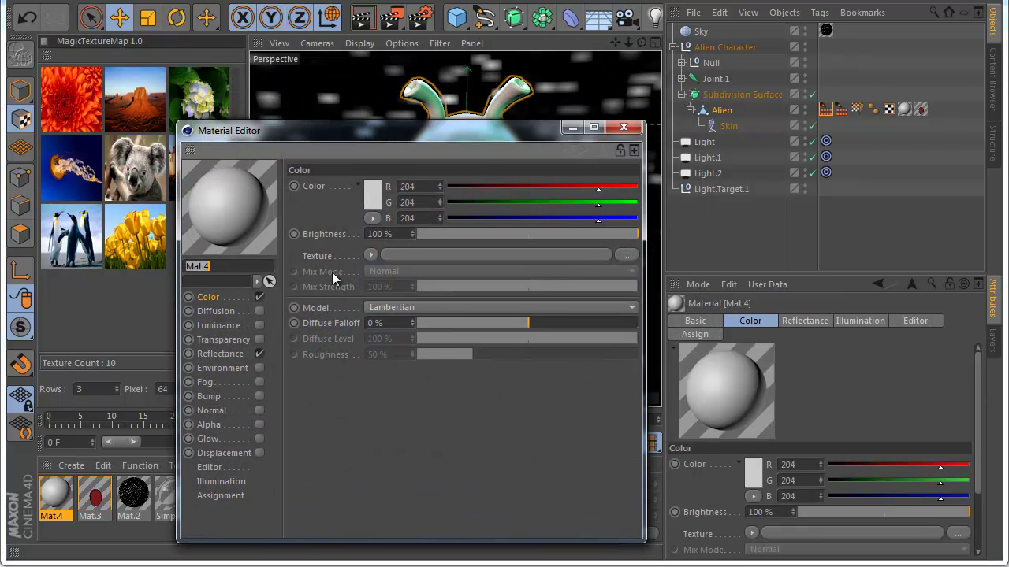
- Turn off Mat.4's reflectance and load Chrysanthemum.jpg as its colour texture, keeping the original folder
left_click(260, 353)
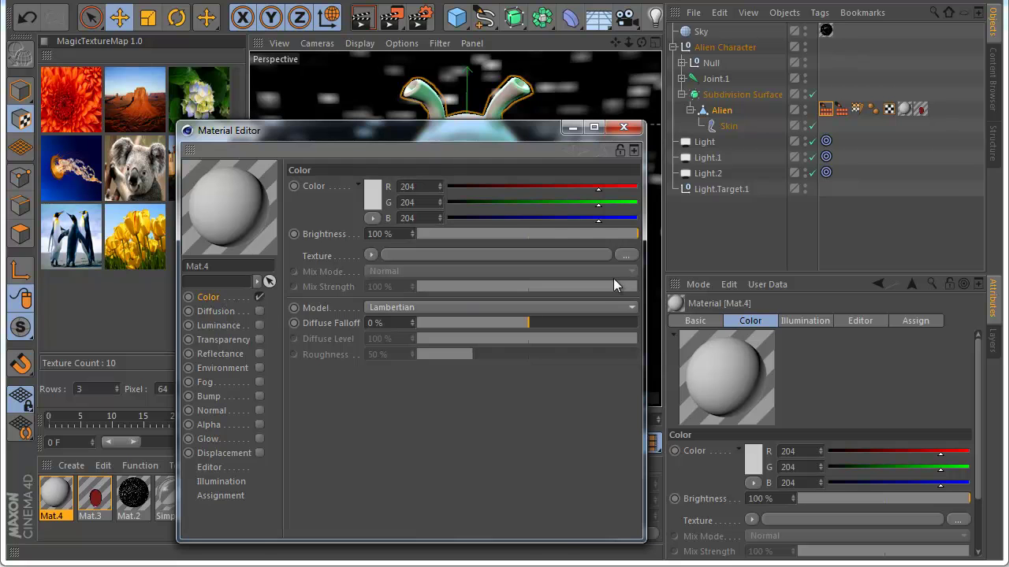
left_click(957, 520)
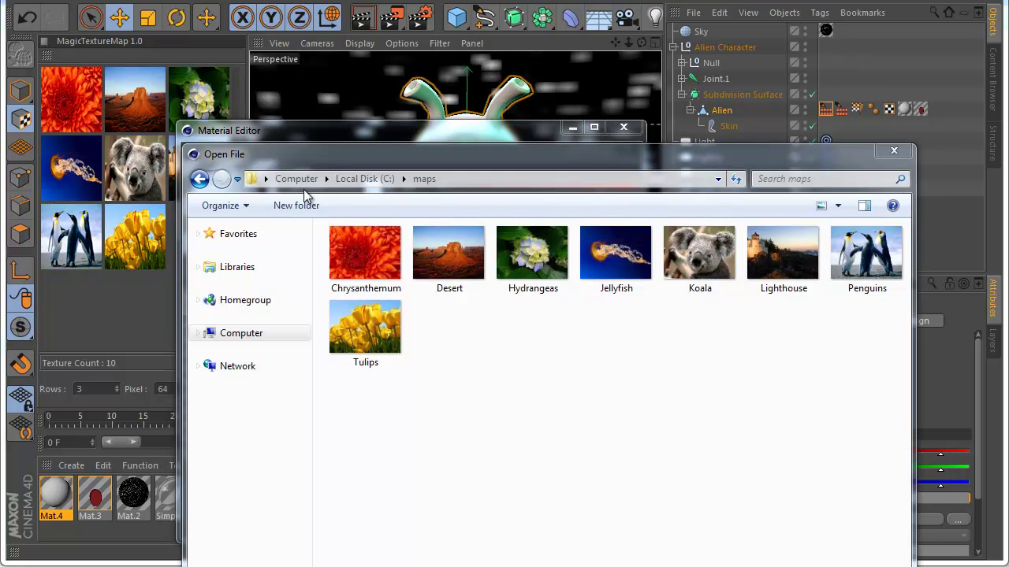
double_click(351, 233)
left_click(597, 412)
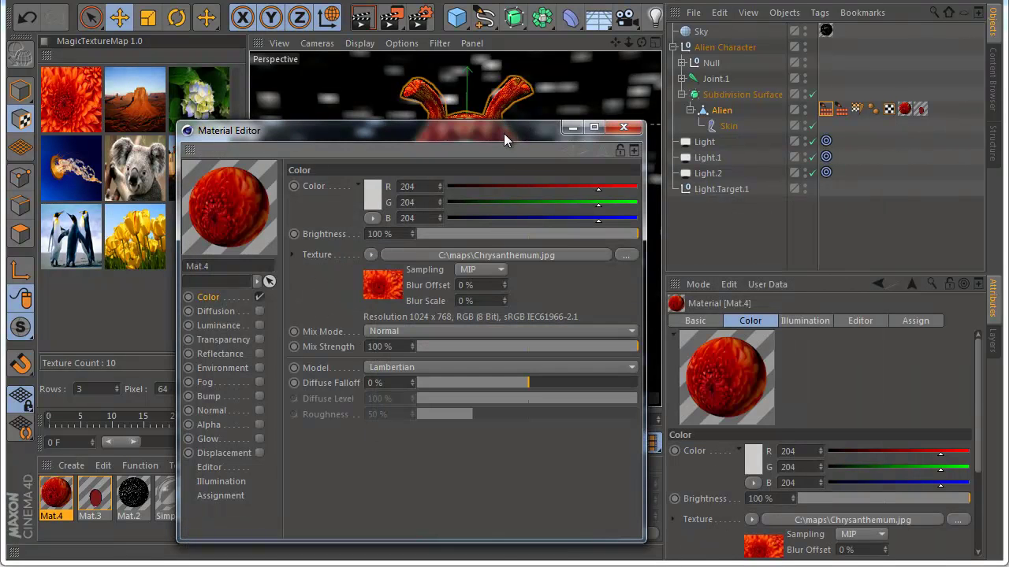
left_click_drag(504, 133, 494, 367)
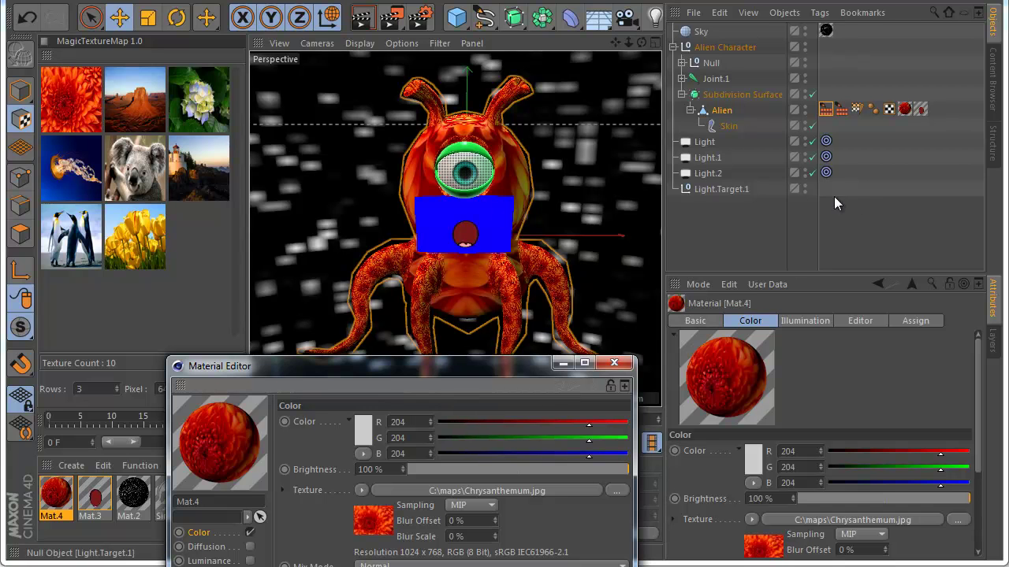
- Link Mat.4's colour Bitmap into the alien's MagicTextureMap shader list
left_click(615, 363)
left_click(826, 109)
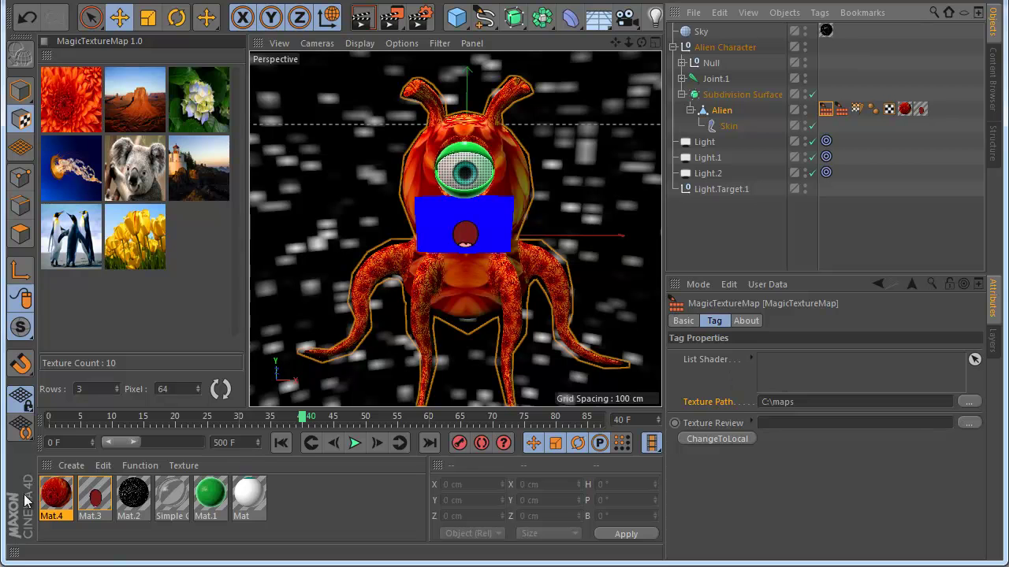
double_click(56, 495)
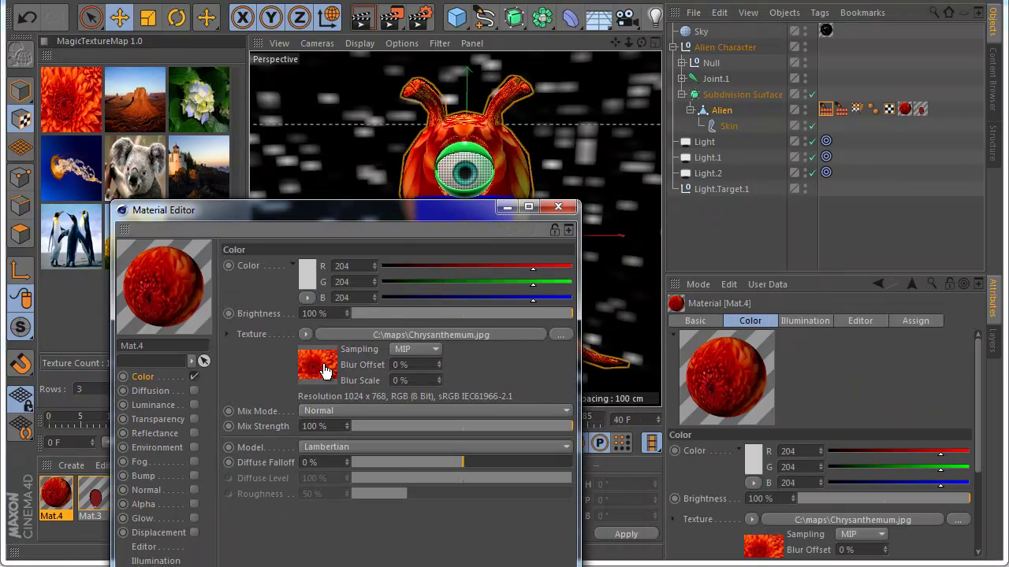
left_click_drag(318, 367, 798, 400)
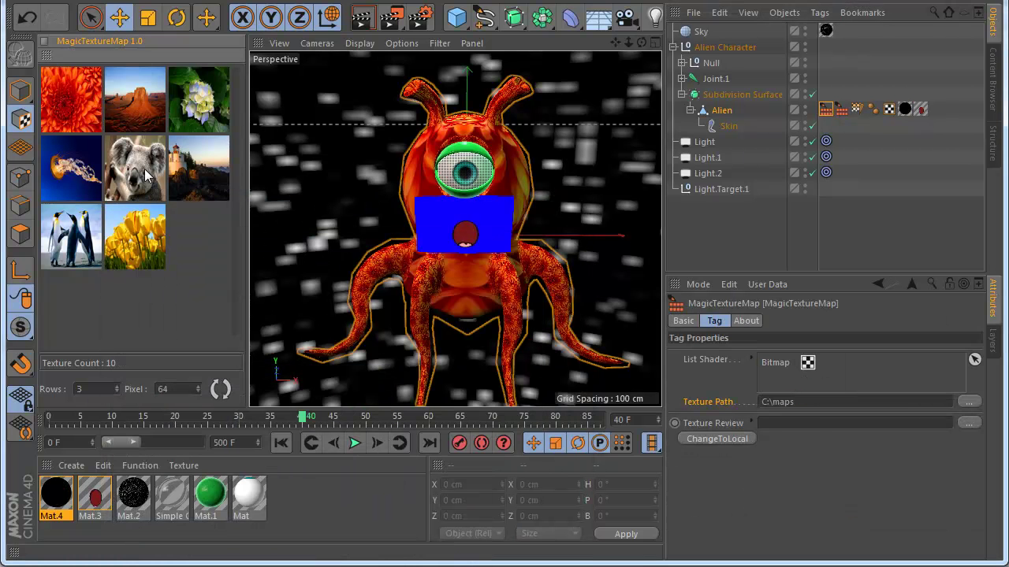
- Try the Lighthouse and Hydrangeas images on the alien's skin, then return to Chrysanthemum
left_click(199, 167)
left_click(203, 120)
left_click(71, 99)
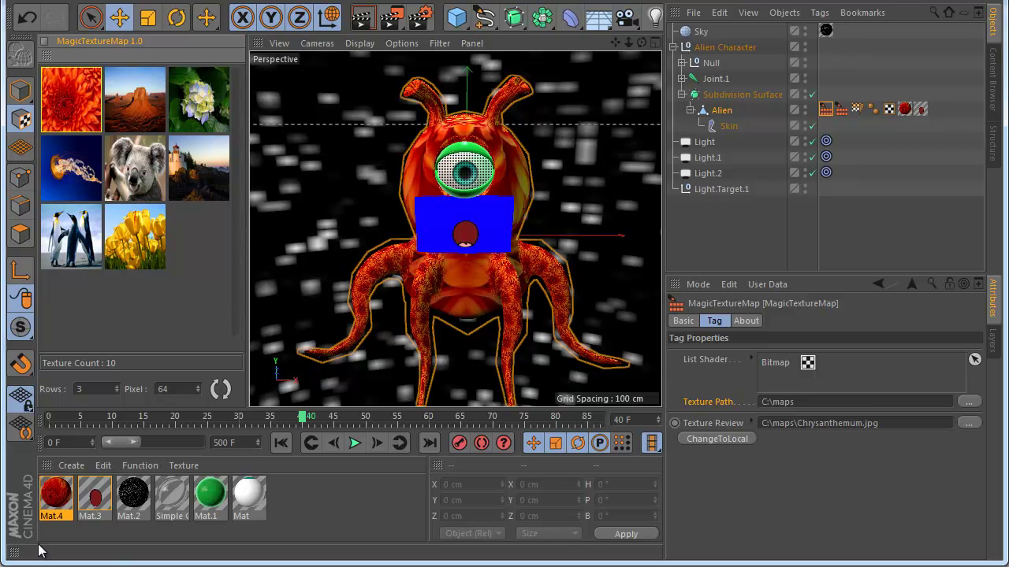
- Enable the Bump channel on Mat.4
double_click(56, 497)
left_click_drag(433, 198, 432, 170)
left_click(810, 187)
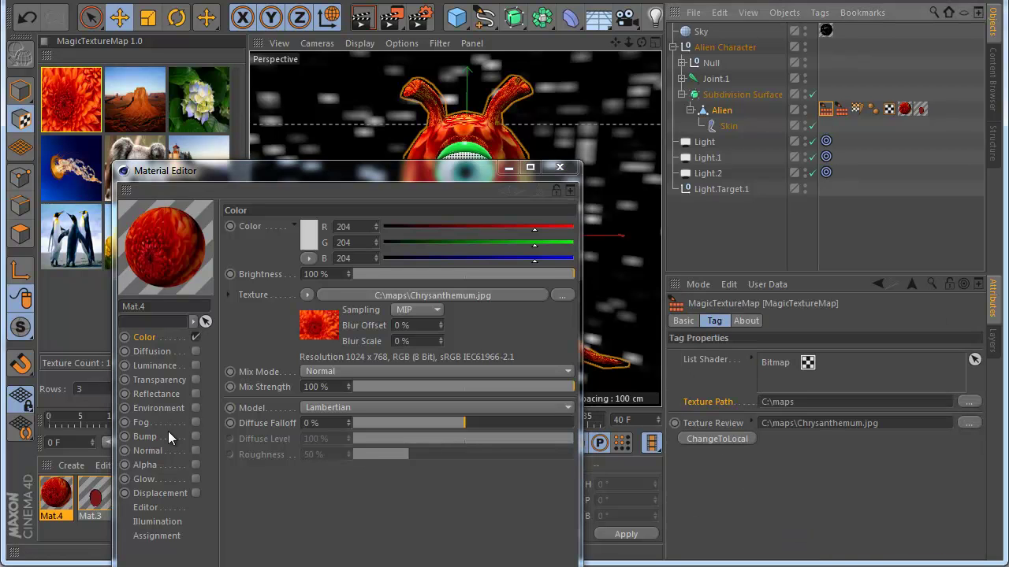
left_click(196, 437)
left_click(292, 262)
mouse_move(383, 356)
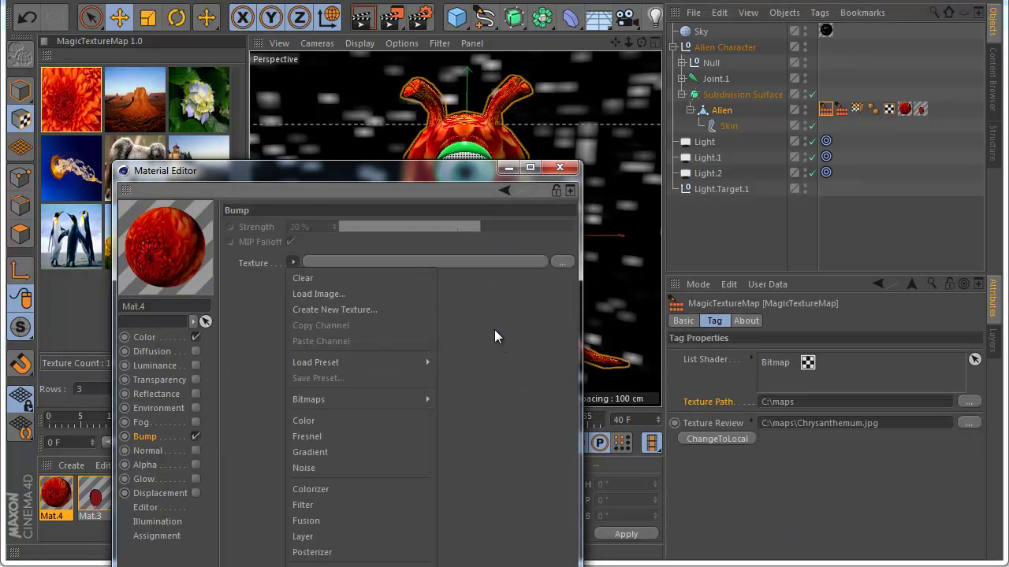
key("Escape")
left_click(182, 342)
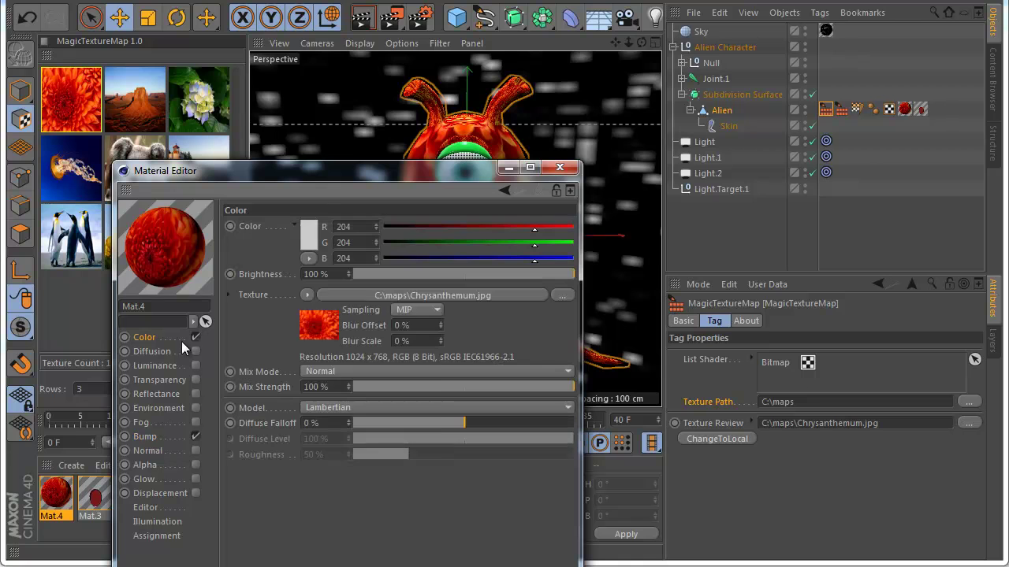
- Copy the Chrysanthemum colour texture and paste it into Mat.4's Bump texture slot
right_click(266, 298)
right_click(265, 298)
key("Escape")
left_click(149, 436)
right_click(258, 263)
left_click(292, 325)
left_click_drag(326, 198, 380, 308)
- Wrap the bump image in a Filter shader and set its Saturation to -100%
right_click(349, 370)
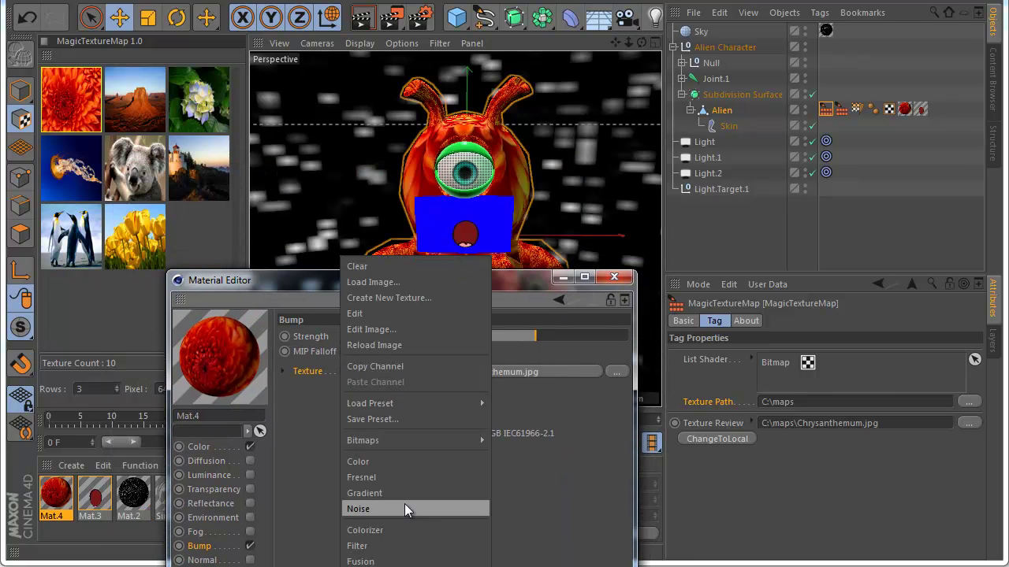
left_click(394, 545)
left_click(111, 330)
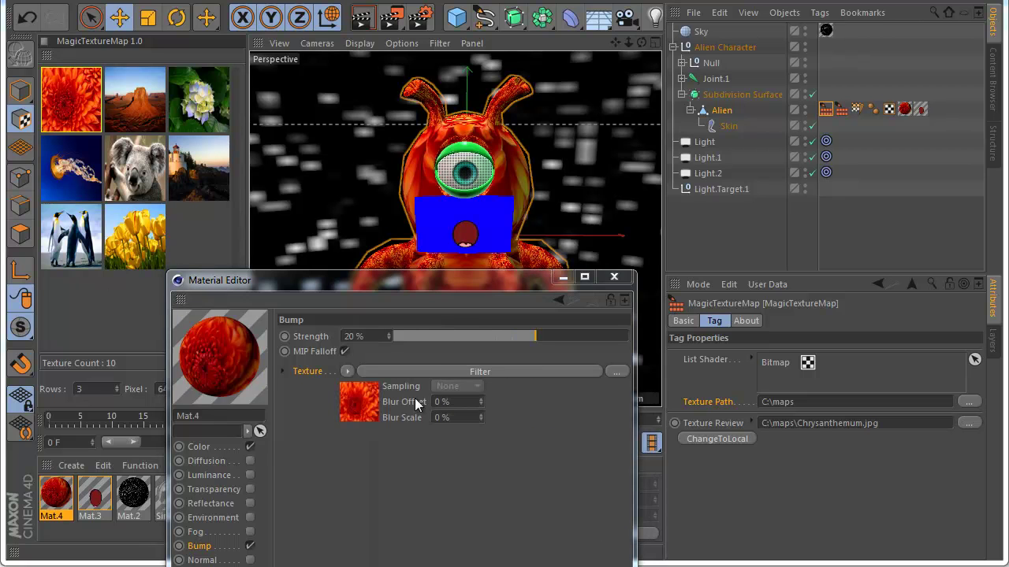
left_click(377, 398)
left_click_drag(516, 540, 404, 541)
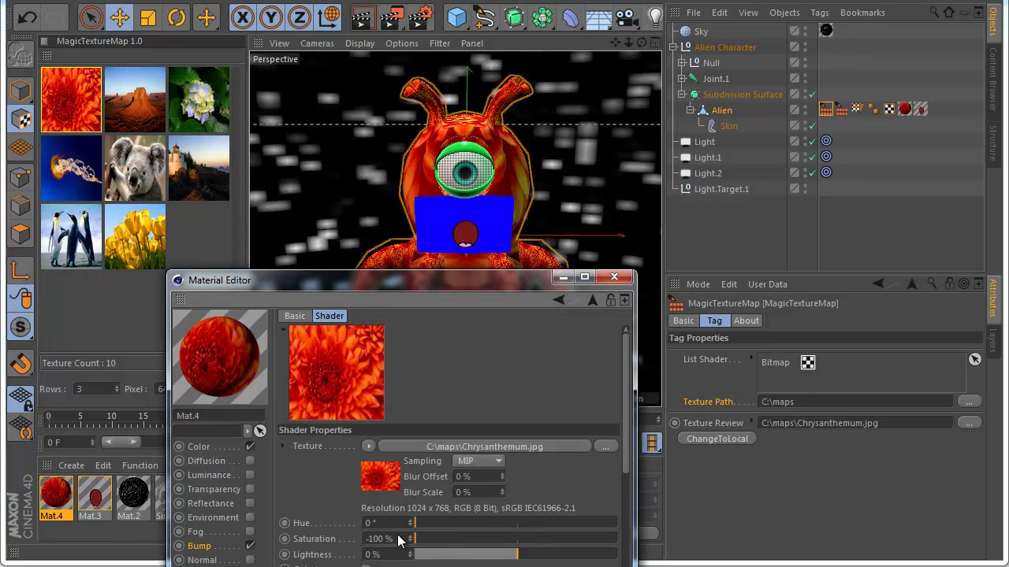
left_click_drag(475, 300, 469, 282)
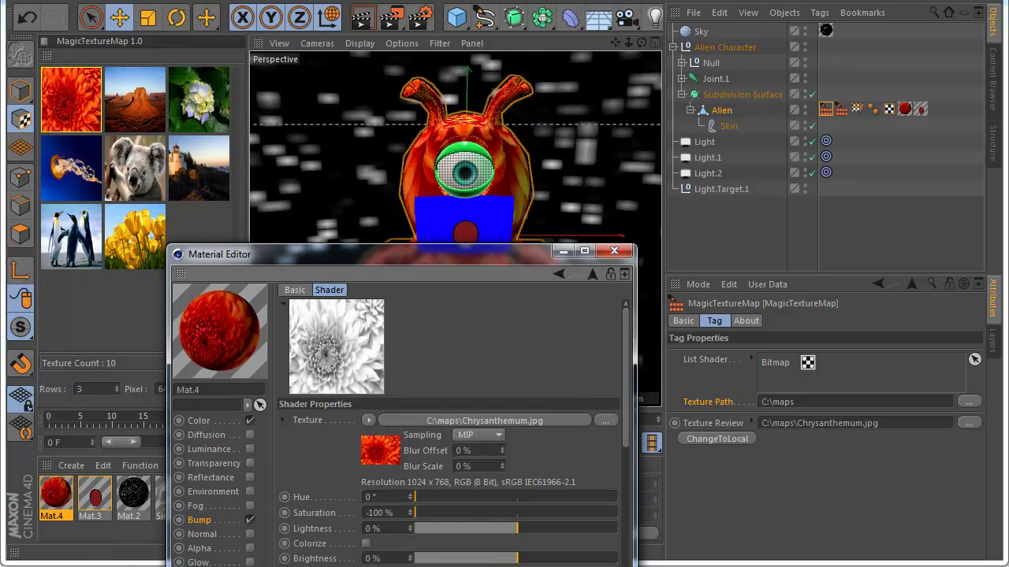
left_click_drag(436, 267, 442, 308)
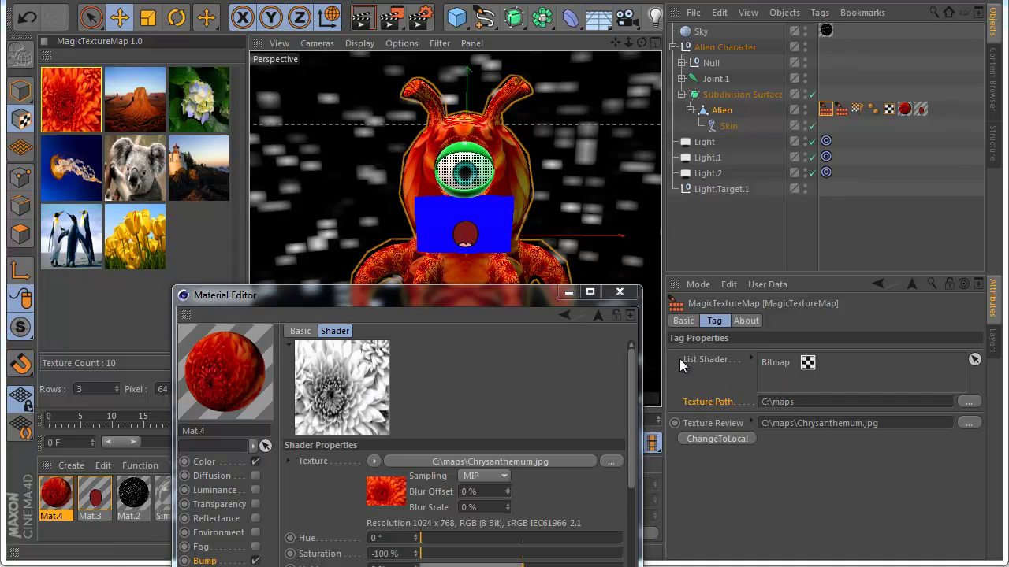
- Add the bump Bitmap to the tag's shader list and test Koala and Tulips before Chrysanthemum
left_click_drag(380, 495, 769, 387)
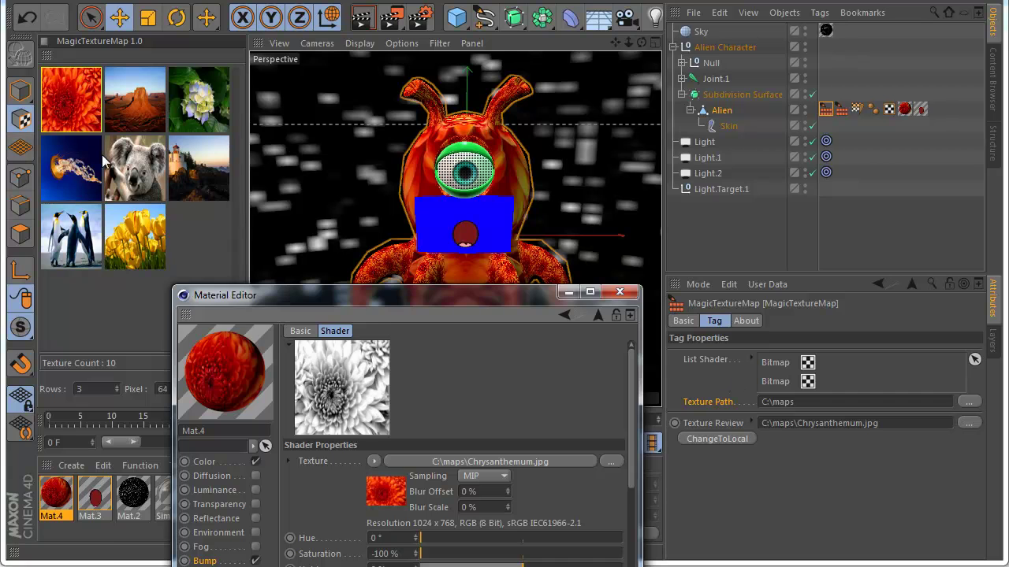
left_click(135, 168)
left_click(135, 236)
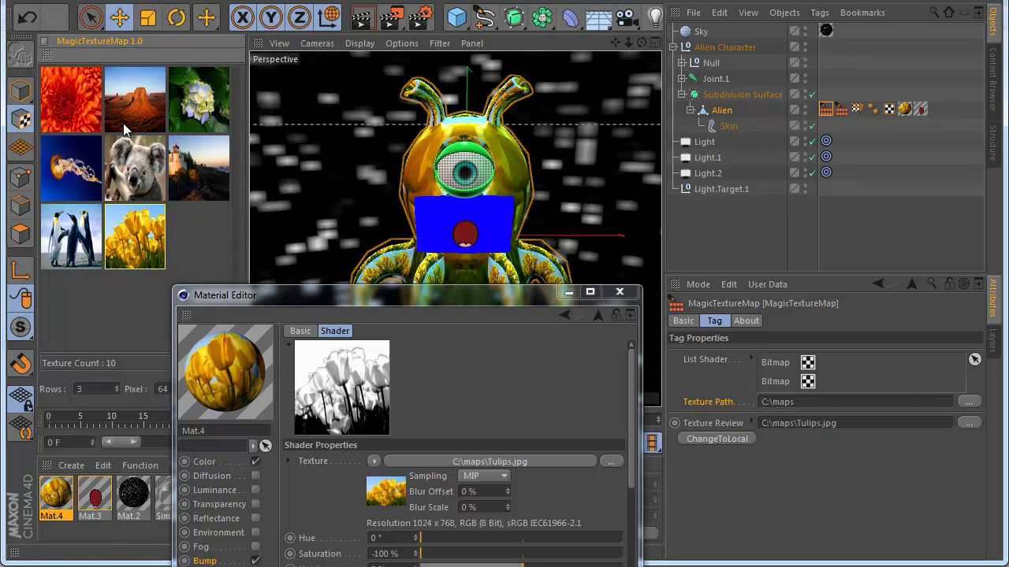
left_click(89, 79)
- Cycle Hydrangeas, Koala, Jellyfish and Chrysanthemum, finishing with Desert on both skin and bump
left_click_drag(390, 299, 397, 321)
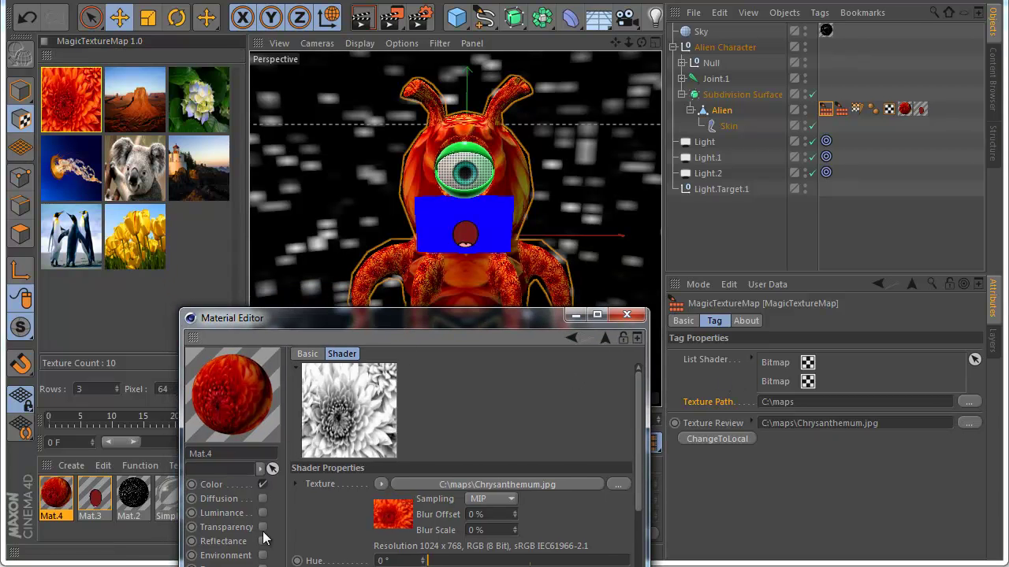
left_click(569, 338)
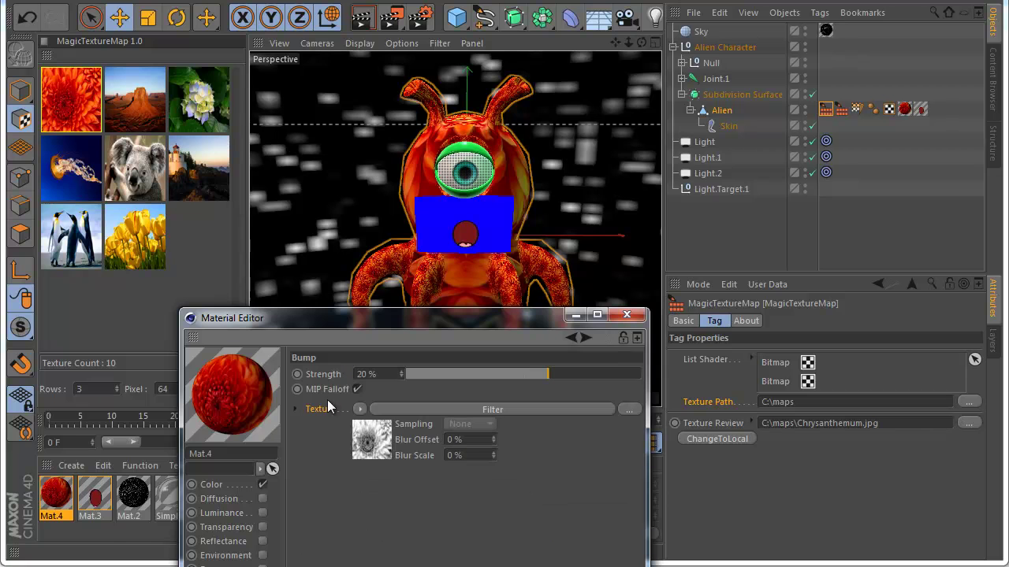
left_click(177, 124)
left_click(134, 167)
left_click(71, 167)
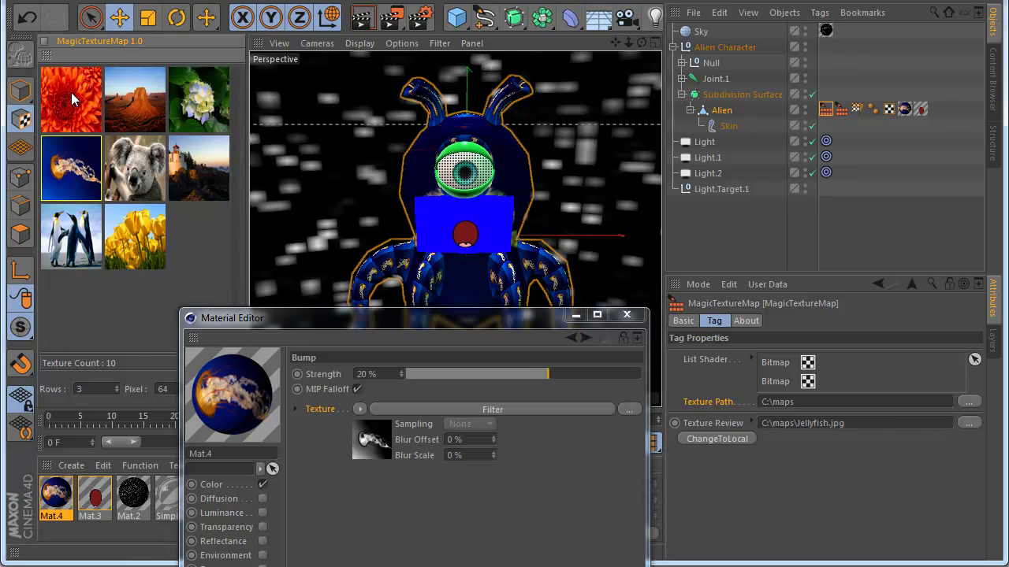
left_click(75, 98)
left_click_drag(427, 329, 432, 372)
left_click(138, 98)
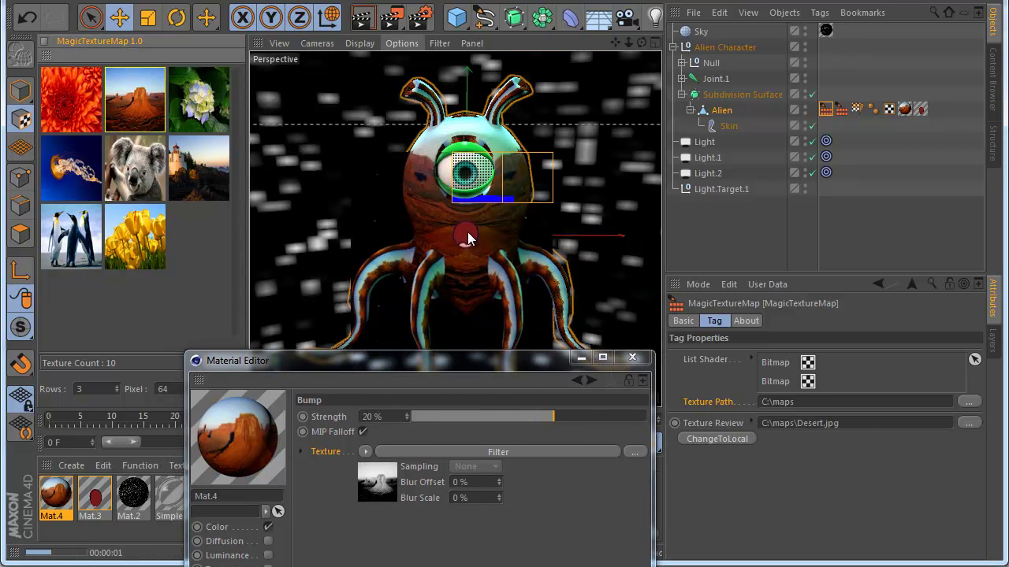
left_click_drag(491, 361, 508, 260)
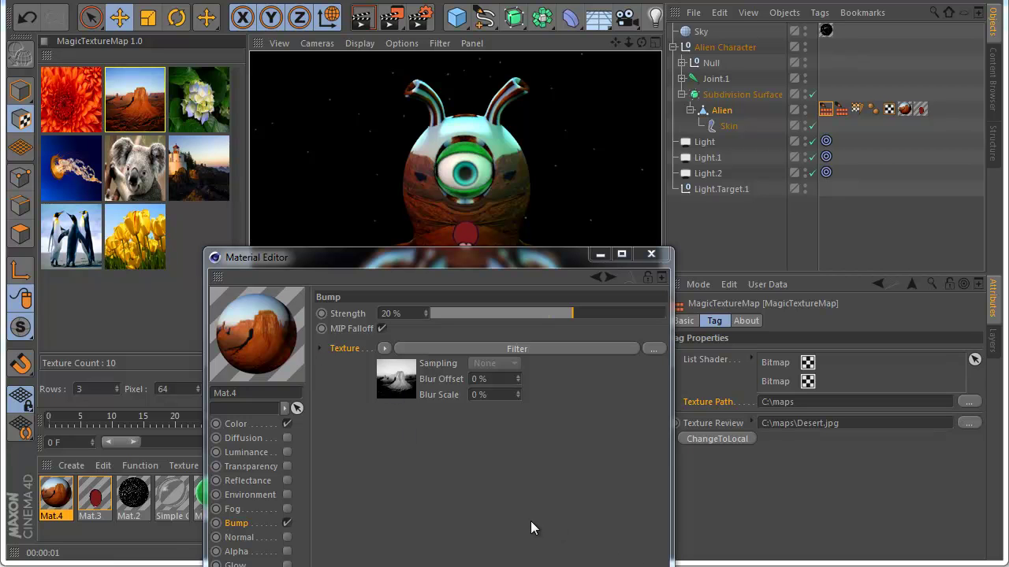
- Add a MagicTextureMap tag to the Sky and delete its old texture tag
left_click_drag(582, 251, 585, 255)
left_click(595, 259)
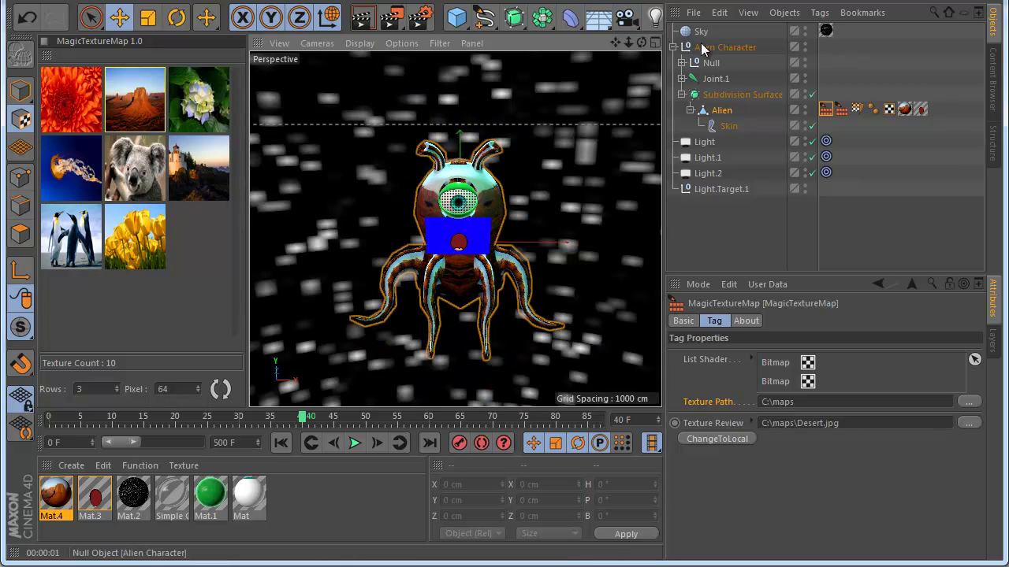
left_click(446, 96)
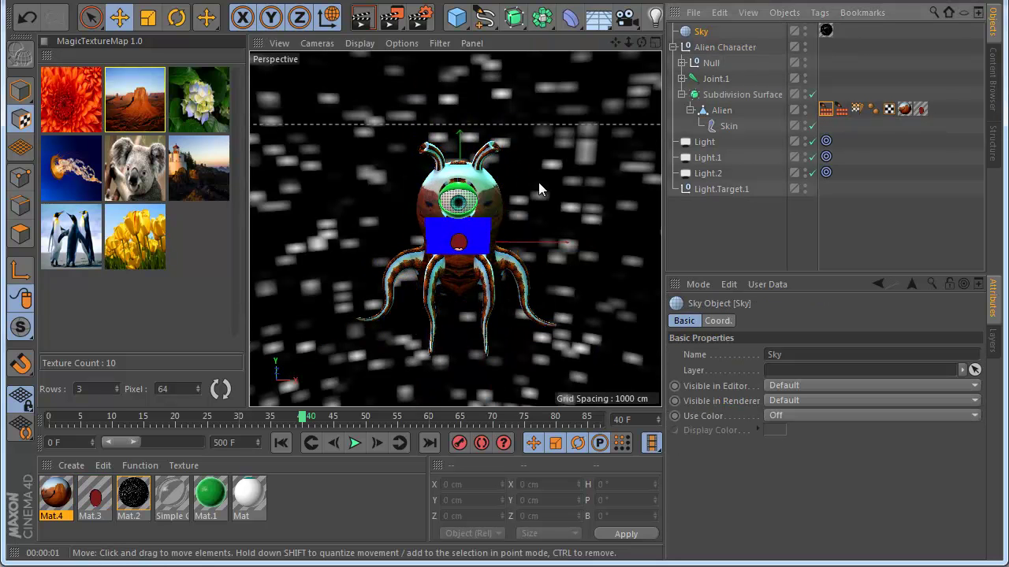
right_click(704, 33)
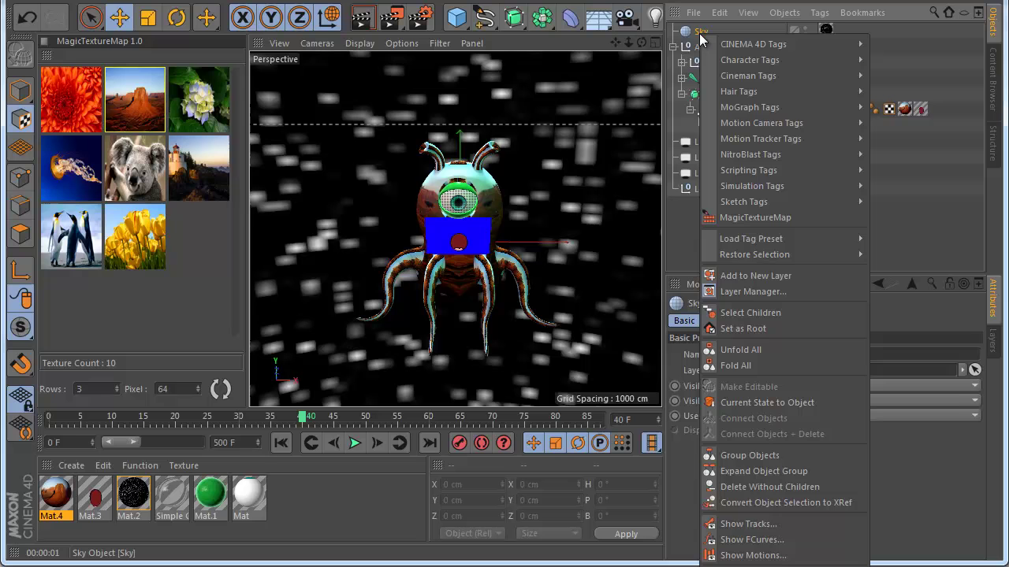
left_click(755, 218)
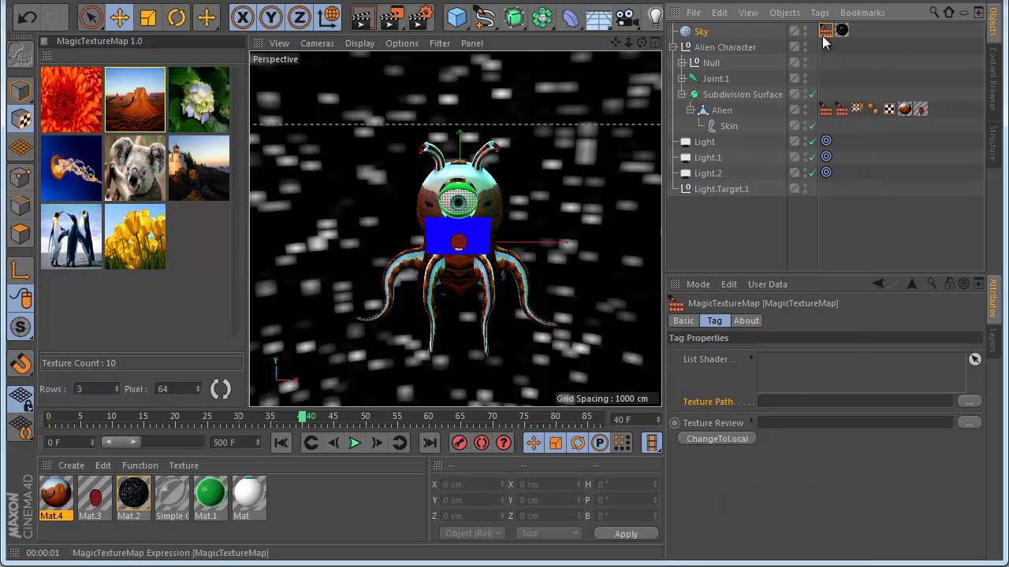
left_click(842, 31)
key("Delete")
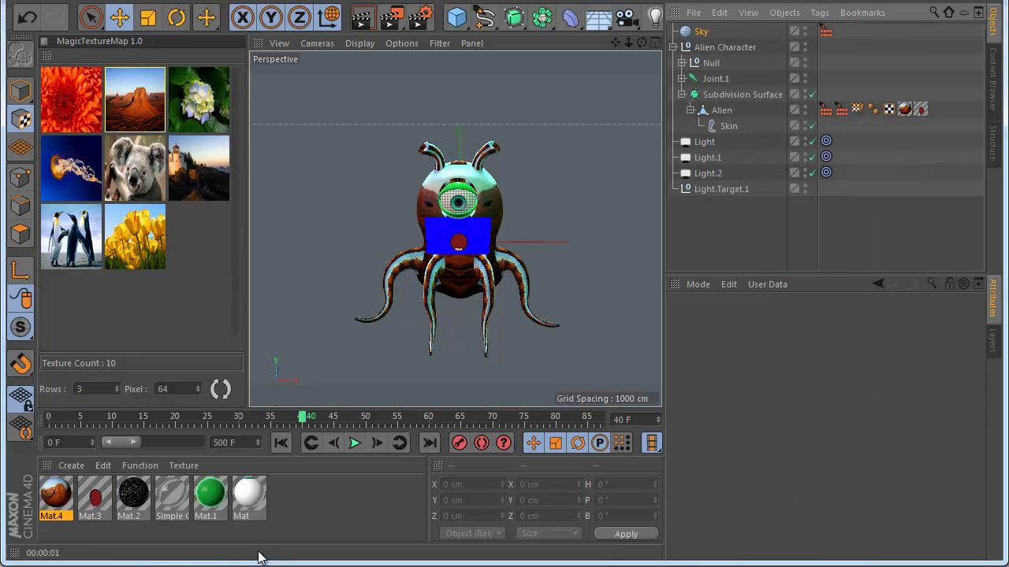
- Create a new material, Mat.5, and apply it to the Sky object
double_click(326, 503)
left_click_drag(54, 495, 700, 30)
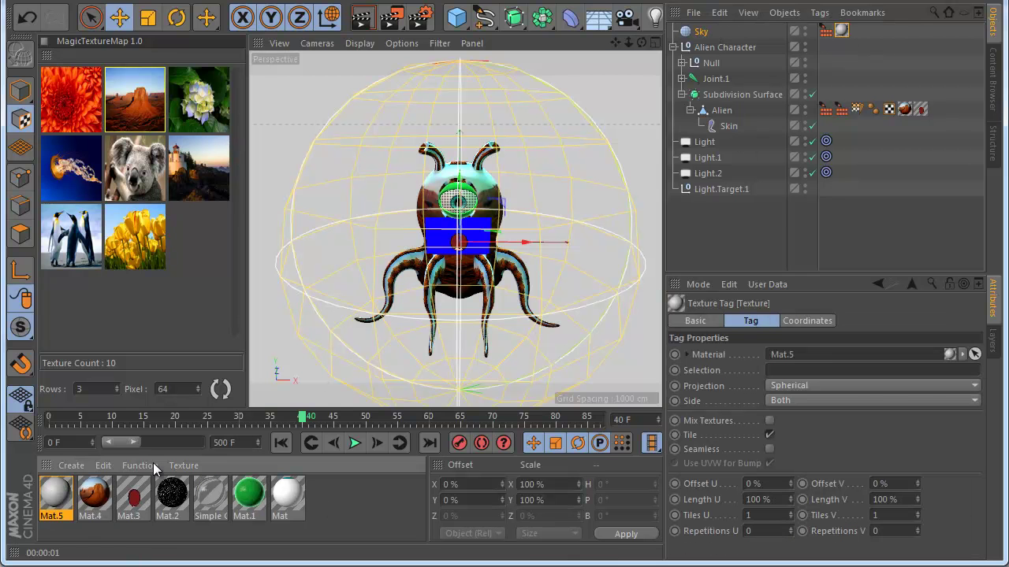
double_click(62, 486)
left_click(280, 231)
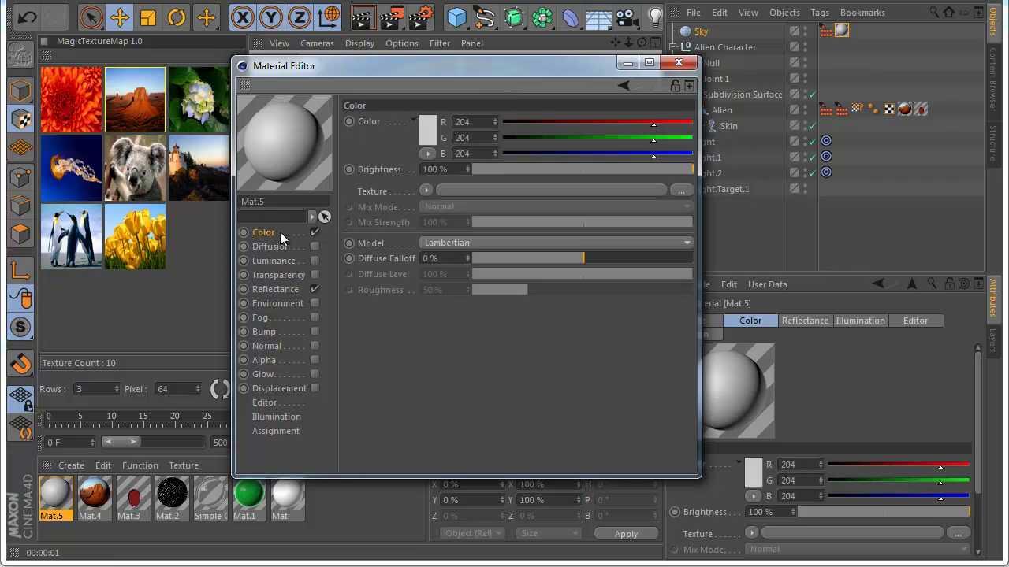
left_click_drag(394, 65, 357, 84)
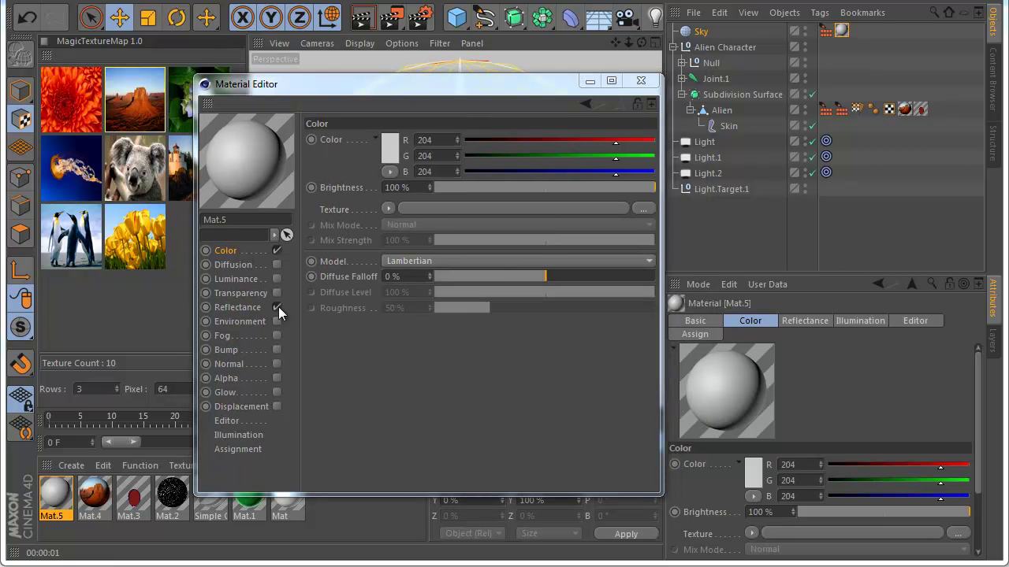
- Make Mat.5 luminance-only with C:\HDRI\studio016.hdr as its texture, declining to copy it
left_click(277, 279, "ctrl")
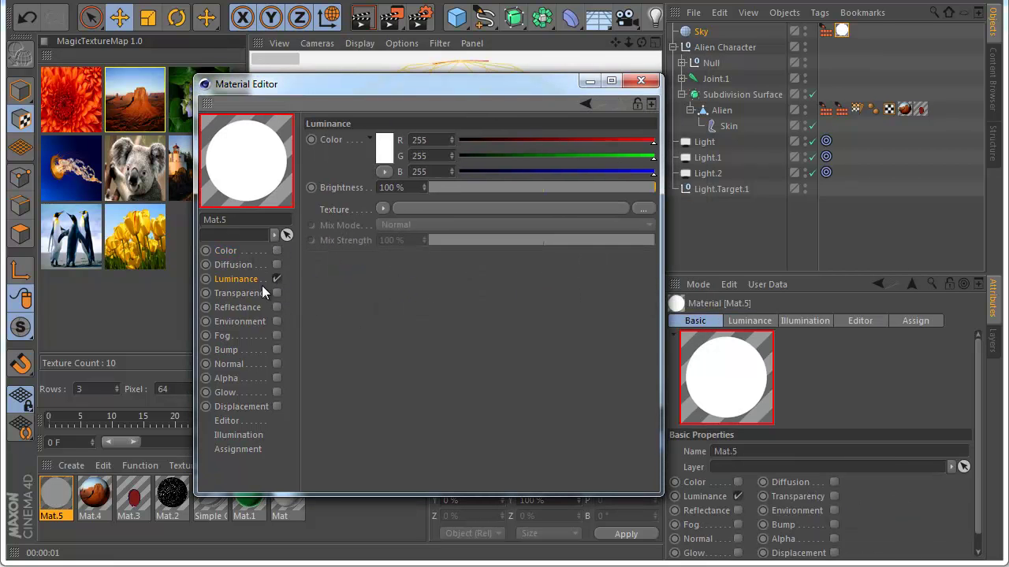
left_click(643, 208)
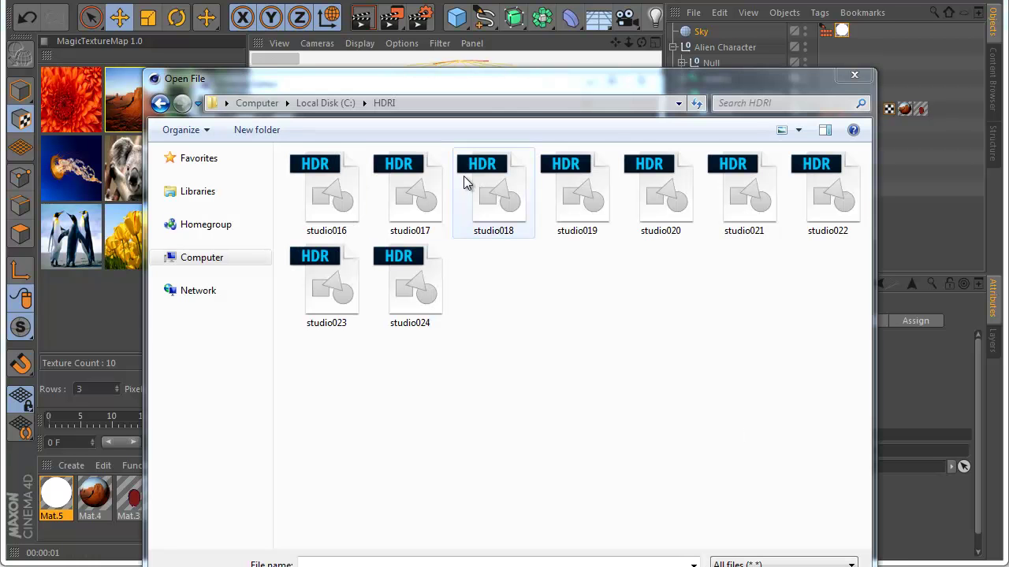
double_click(306, 175)
left_click(596, 410)
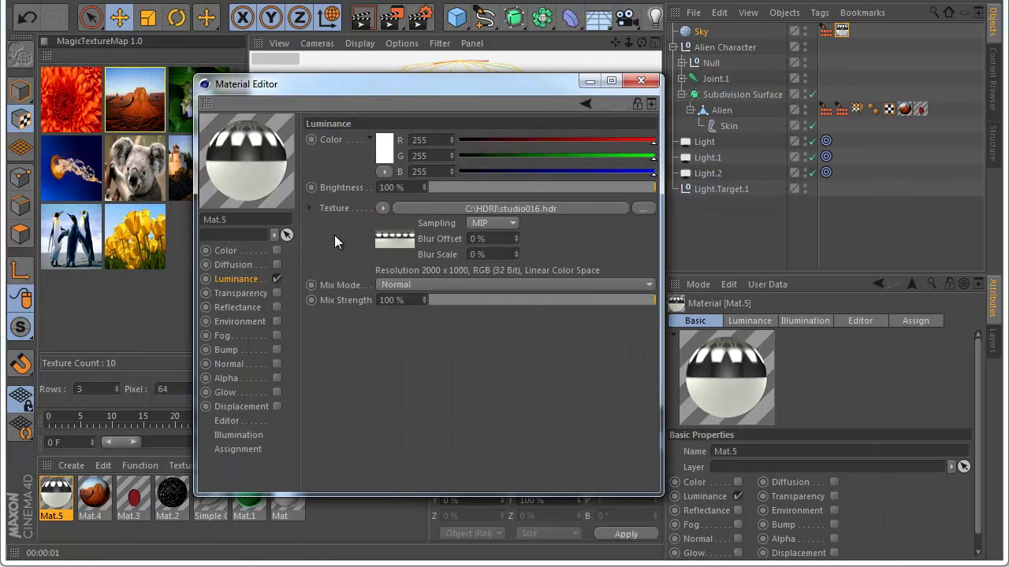
left_click_drag(472, 84, 440, 198)
- Drop Mat.5's luminance Bitmap into the Sky tag's List Shader and set Texture Path to C:\HDRI
left_click(826, 30)
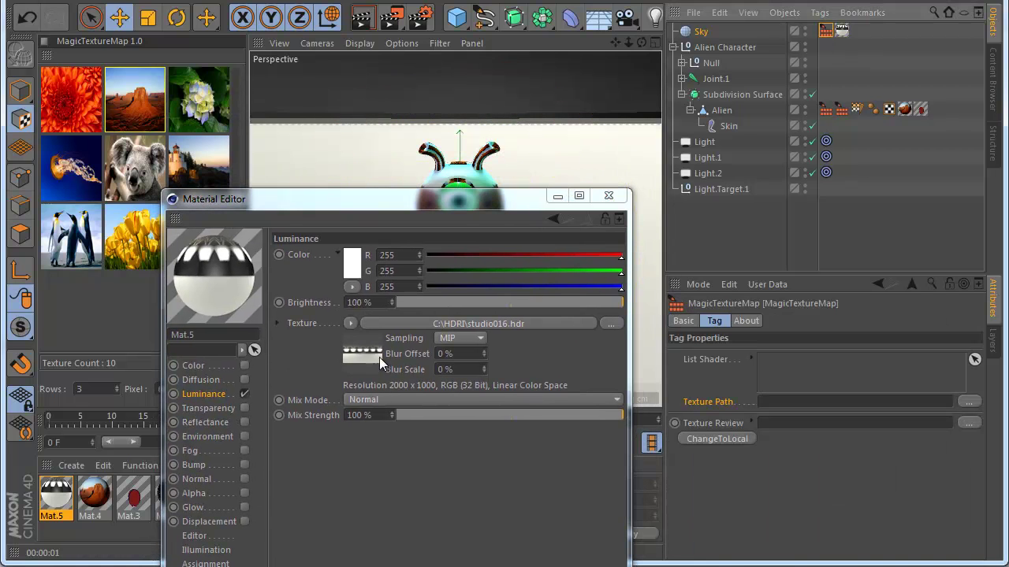
left_click_drag(361, 355, 833, 404)
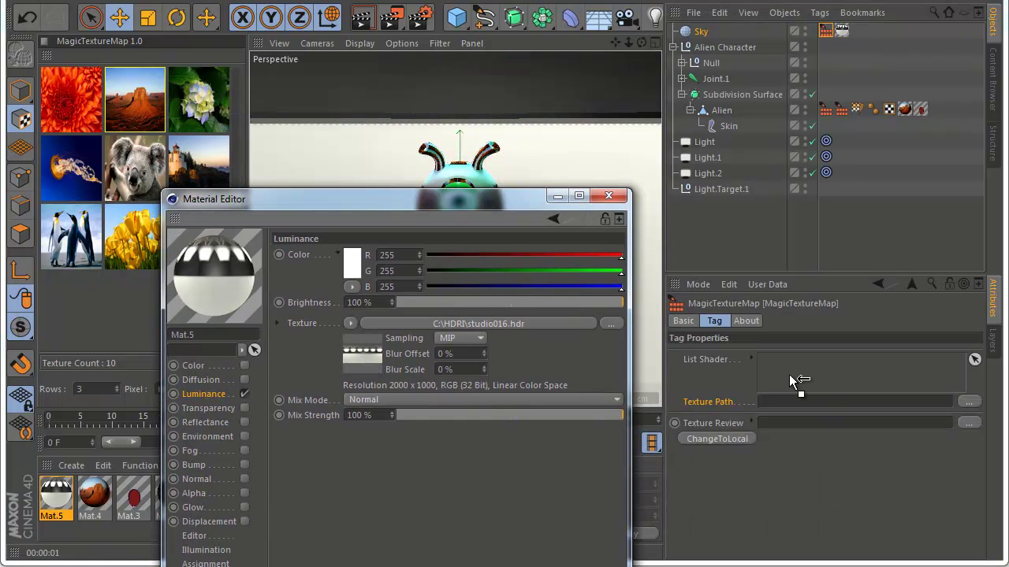
left_click_drag(791, 376, 790, 376)
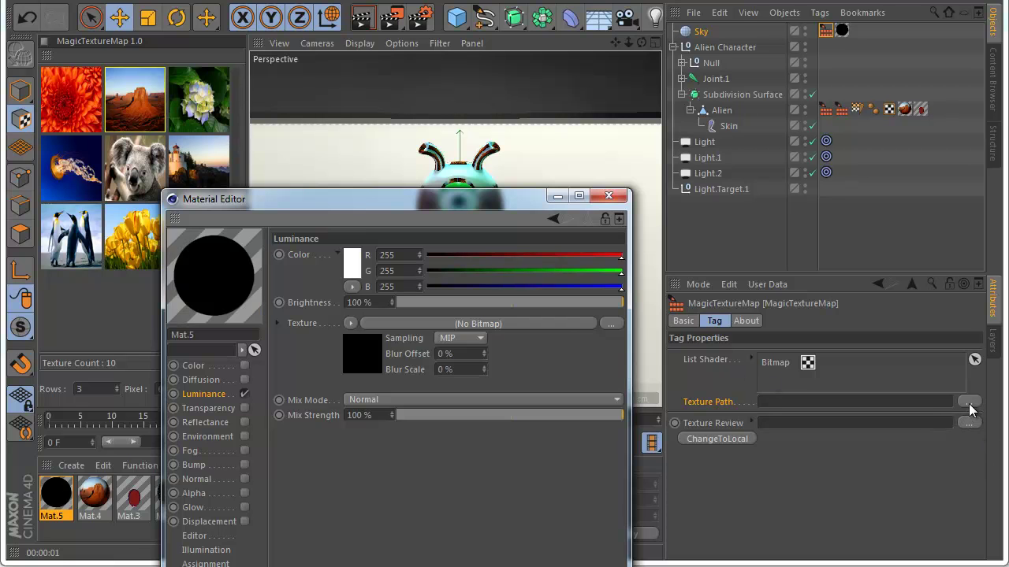
left_click(429, 312)
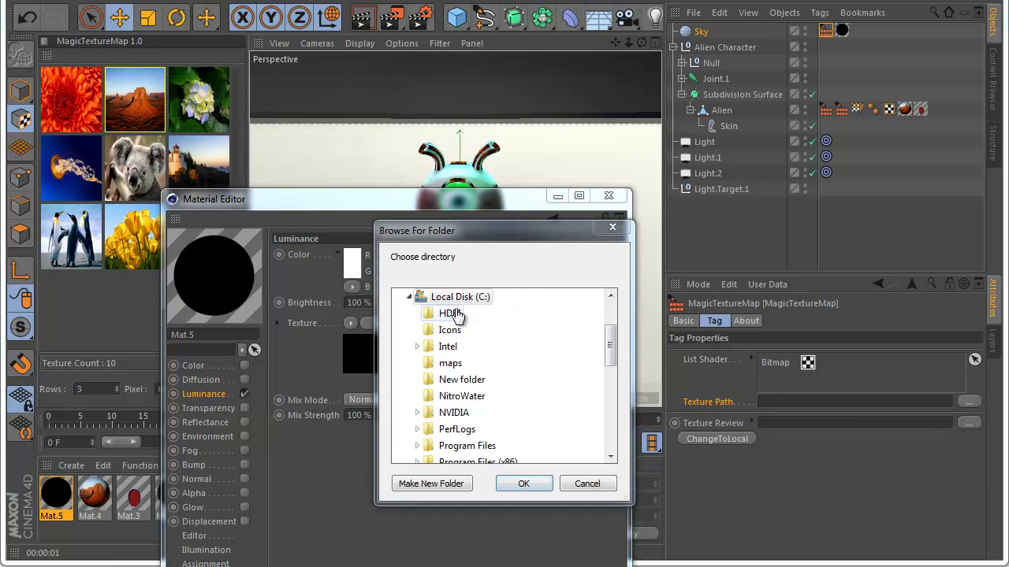
left_click(520, 482)
left_click(608, 195)
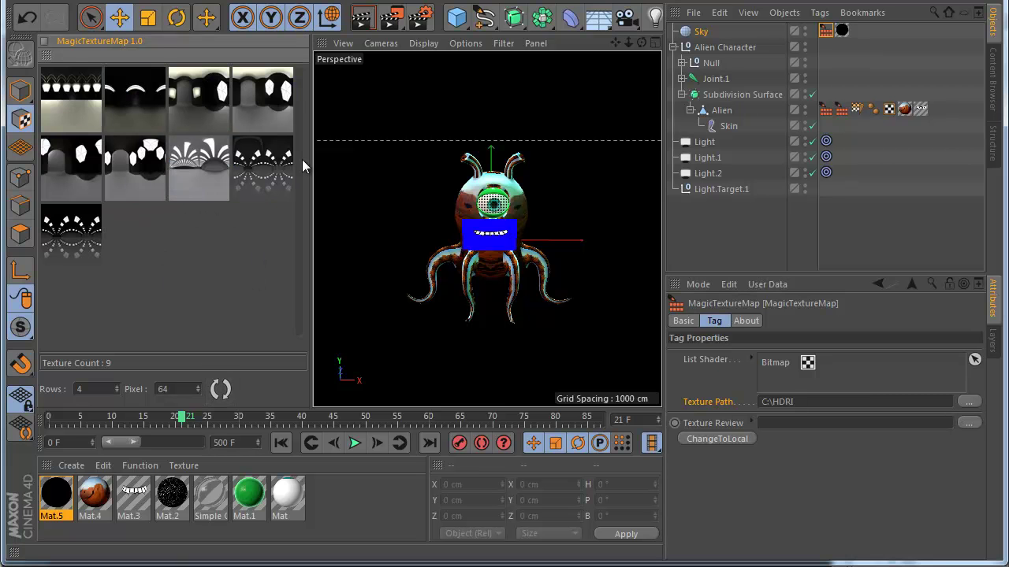
- Try several HDRI skies with Render View on, through studio022 and studio023, ending on studio024
left_click(79, 97)
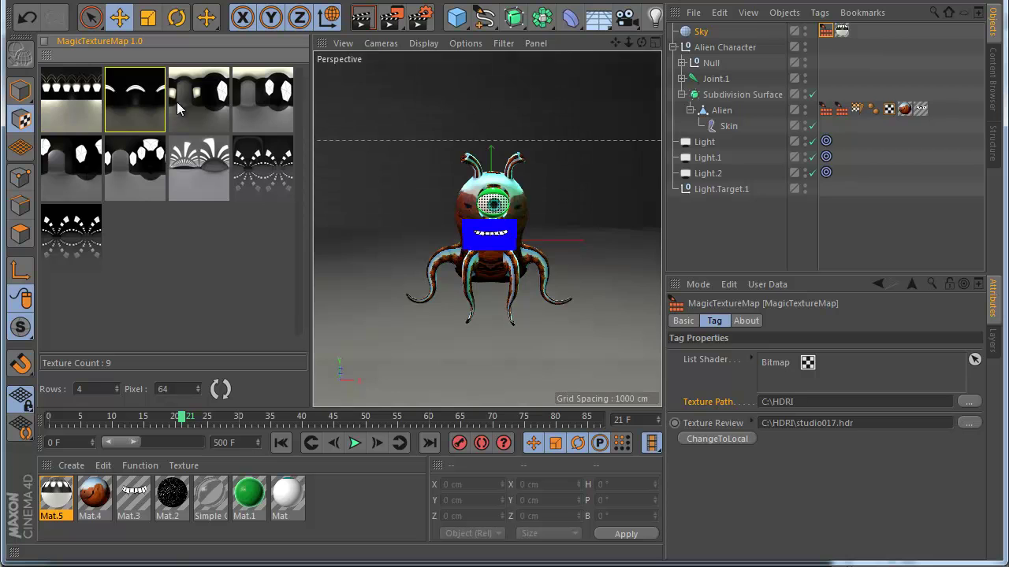
left_click(205, 103)
left_click(252, 107)
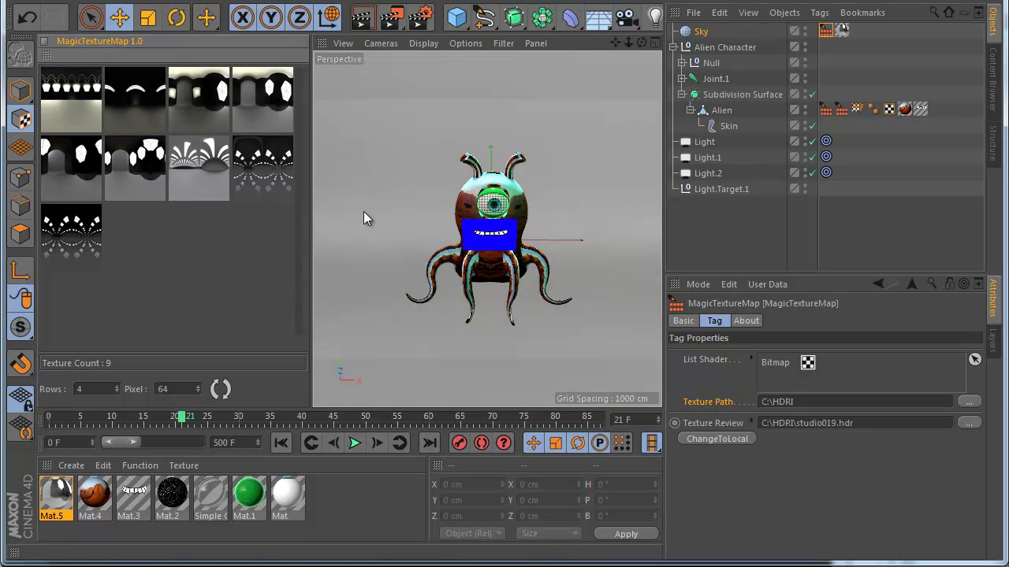
left_click(149, 180)
left_click(365, 20)
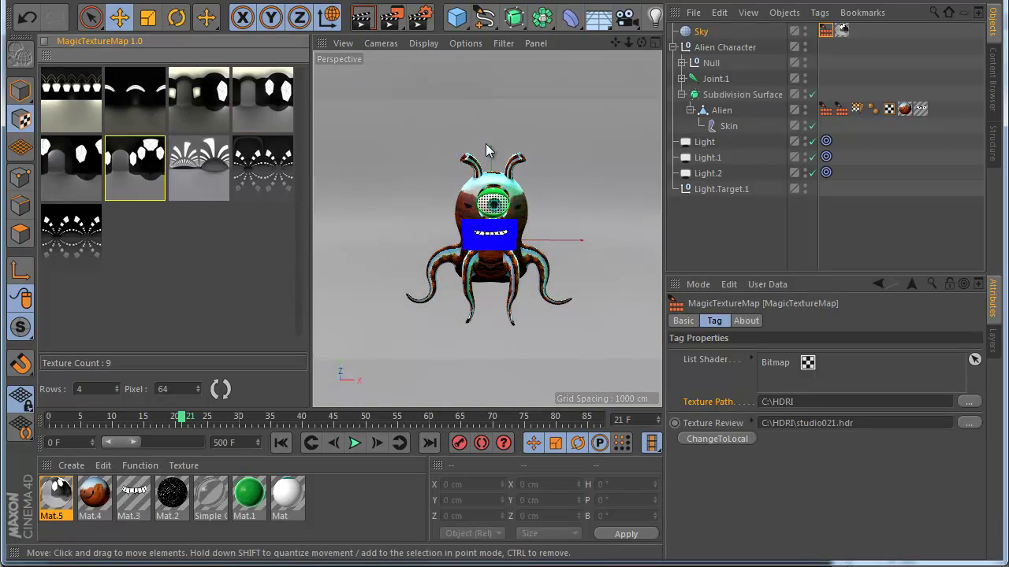
left_click(225, 172)
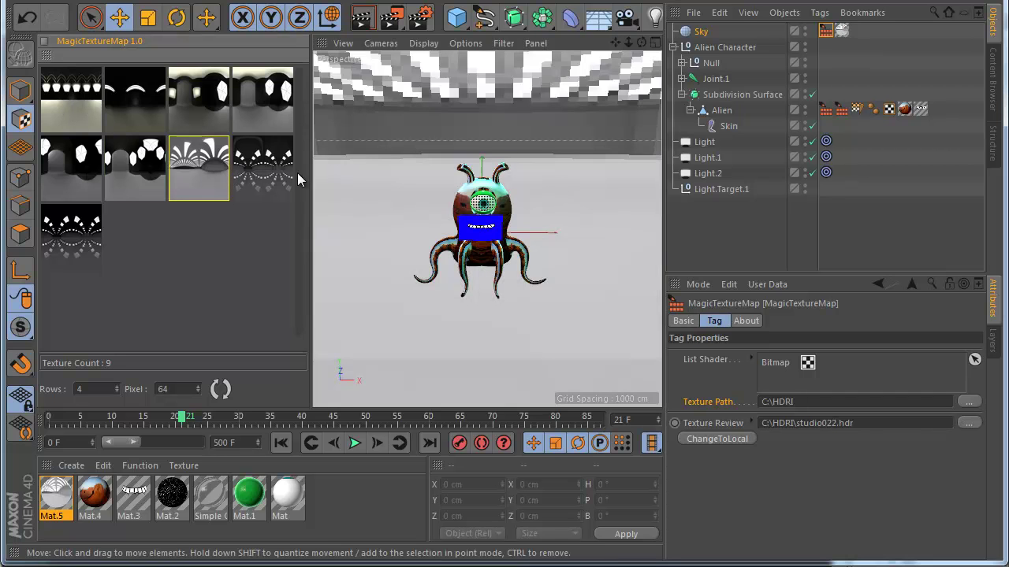
left_click(262, 168)
left_click(71, 233)
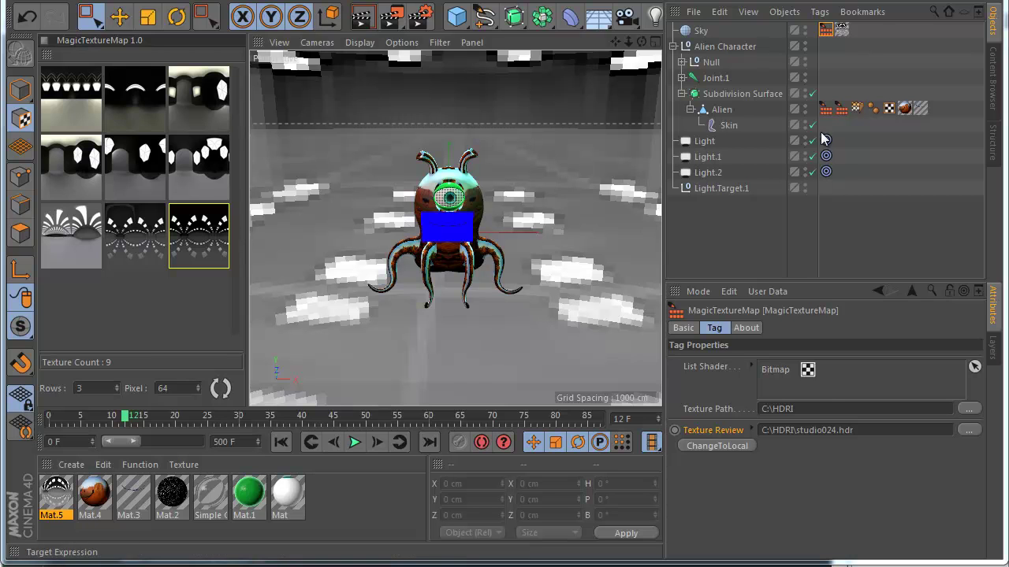
- Select the Alien and Sky MagicTextureMap tags and convert their texture paths to local with ChangeToLocal
left_click(825, 109)
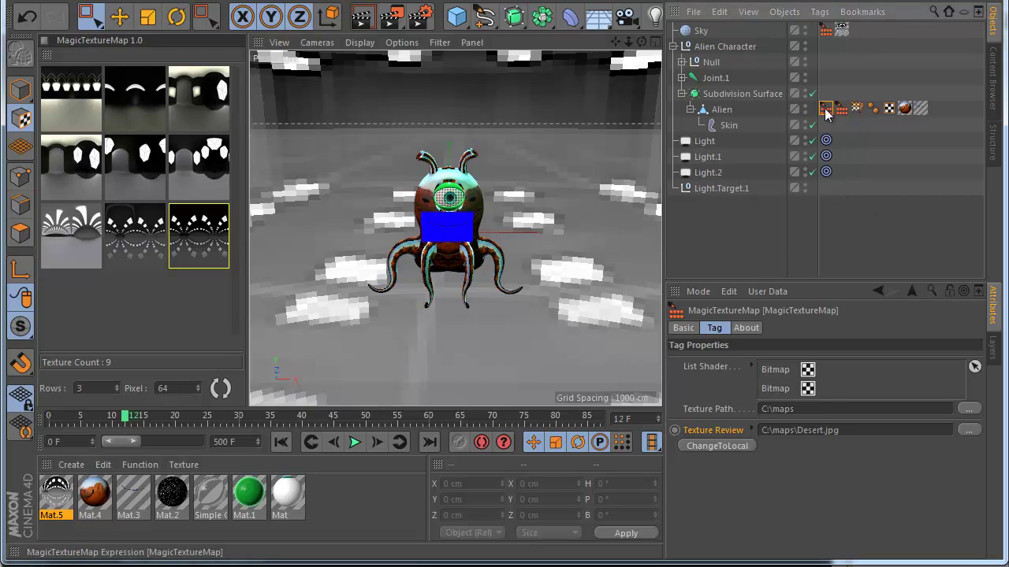
left_click(841, 109)
left_click(825, 29)
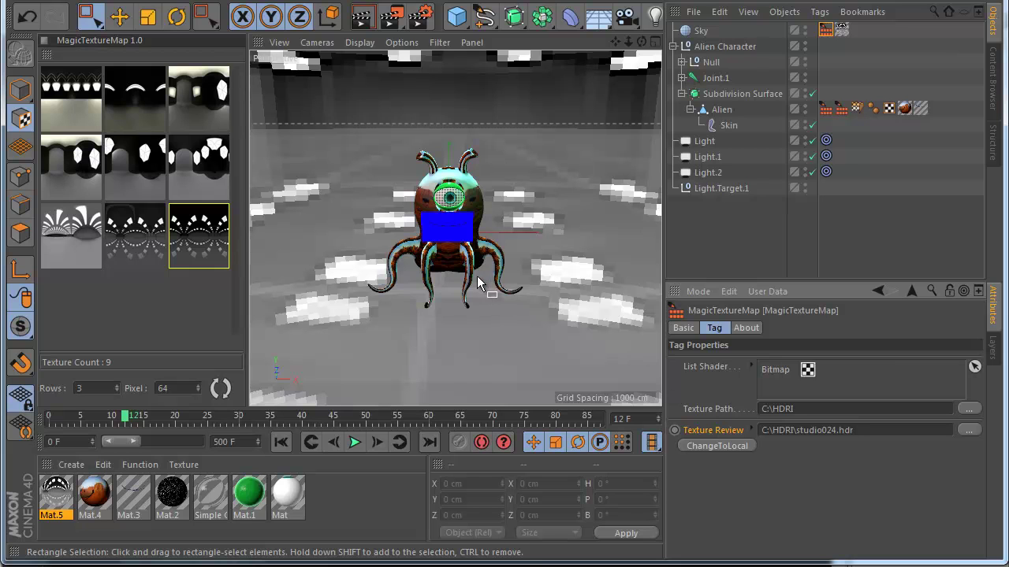
left_click(825, 31, "ctrl")
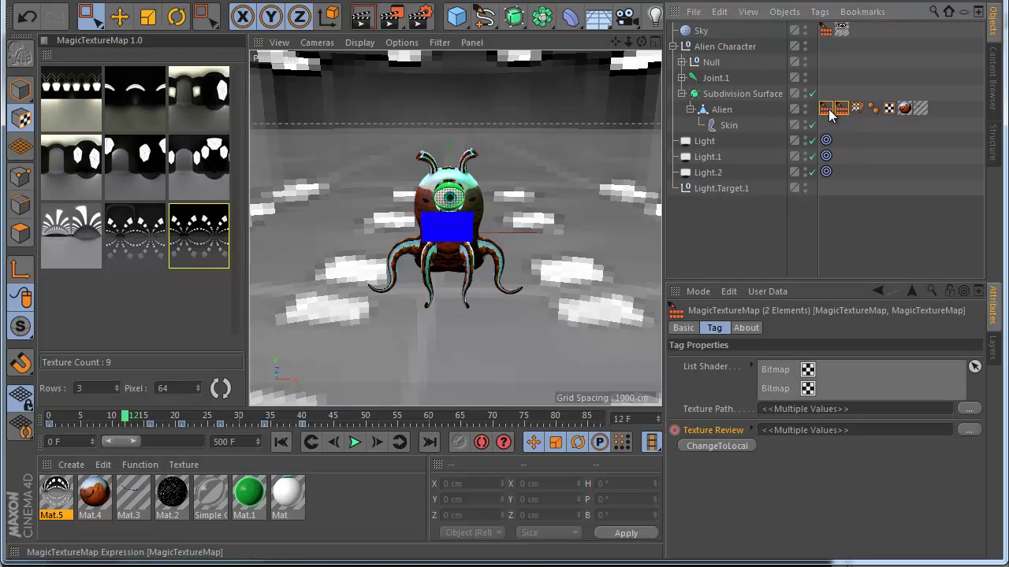
left_click(713, 446)
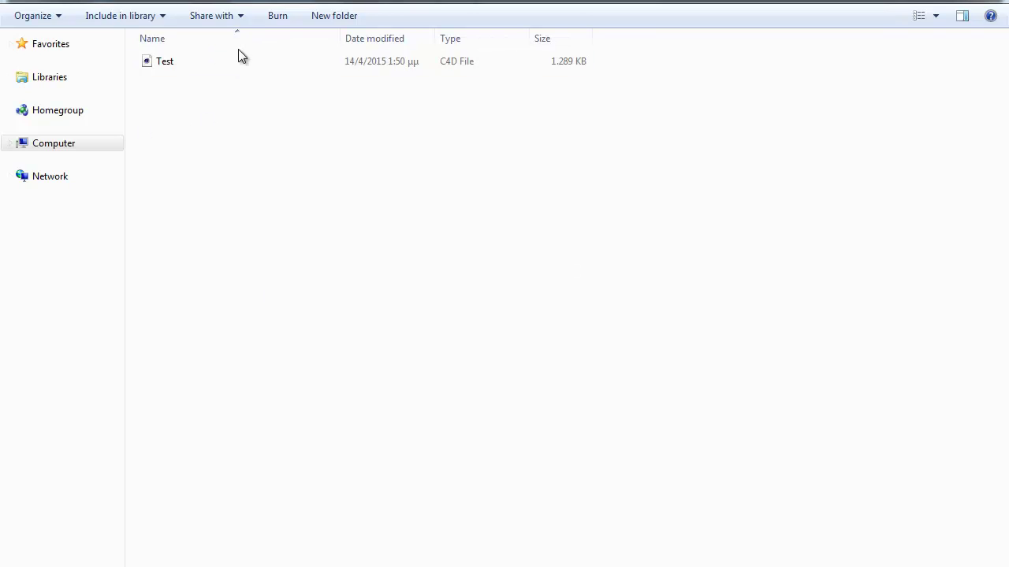
- Create a folder named 'tex' beside the Test scene and paste the HDRI, Icons and maps folders into it
right_click(161, 125)
mouse_move(261, 312)
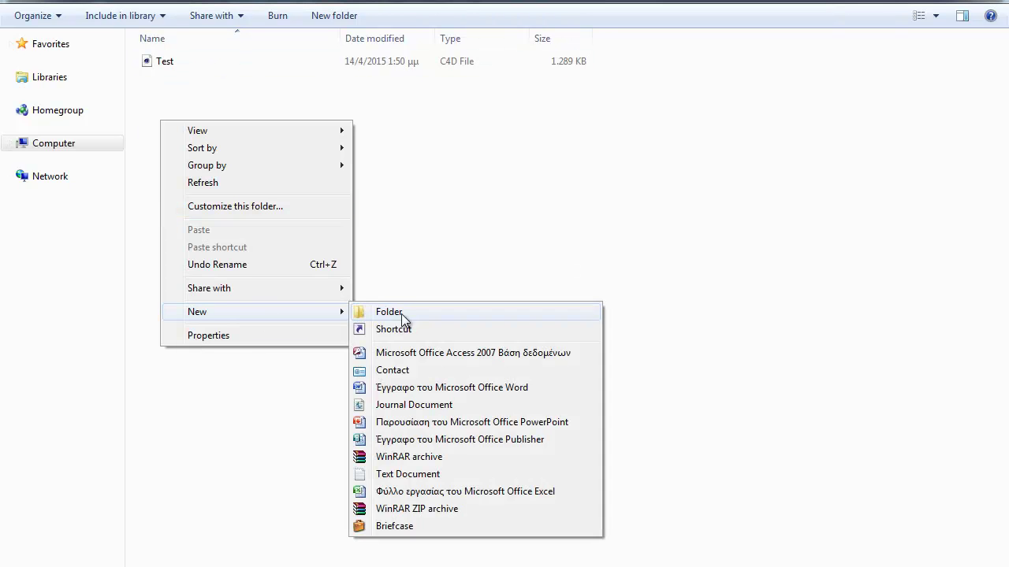
left_click(405, 312)
type("tex")
key("Return")
key("Return")
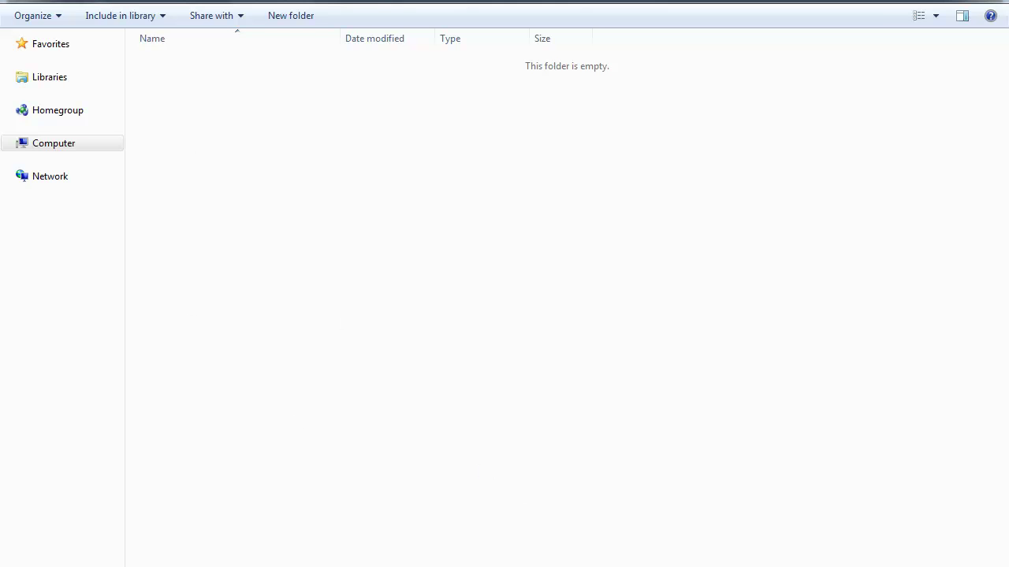
right_click(348, 266)
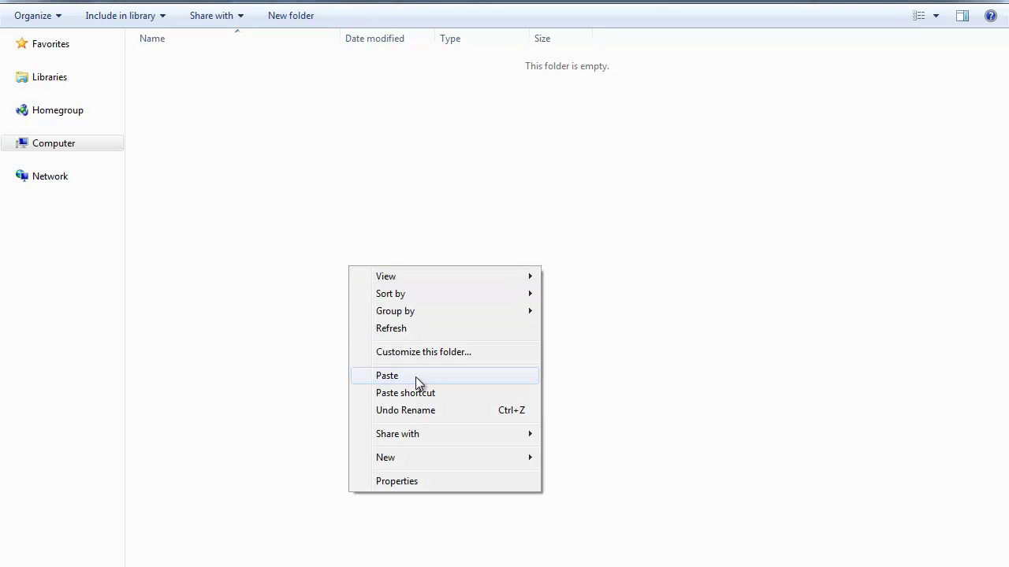
left_click(415, 377)
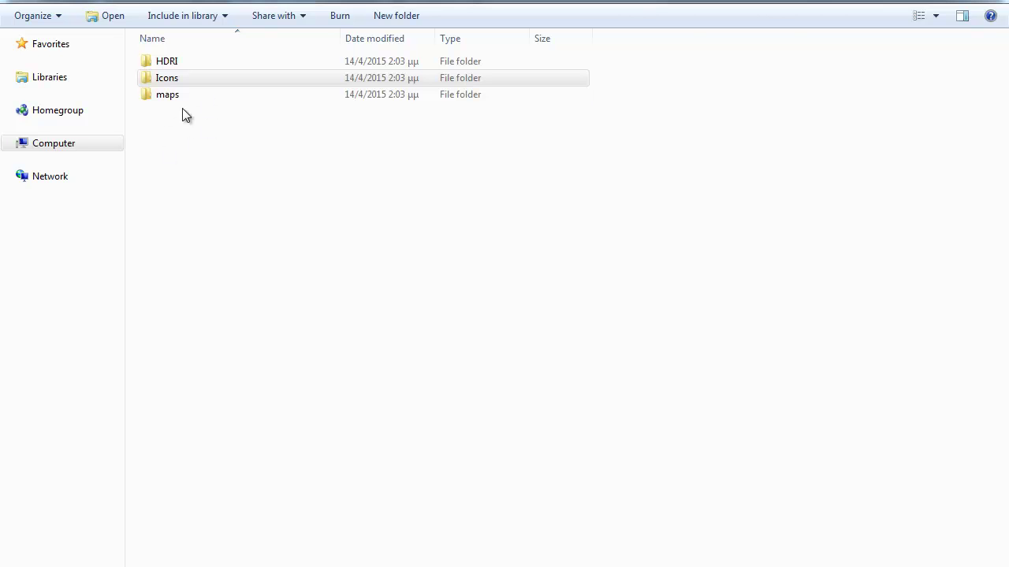
key("Return")
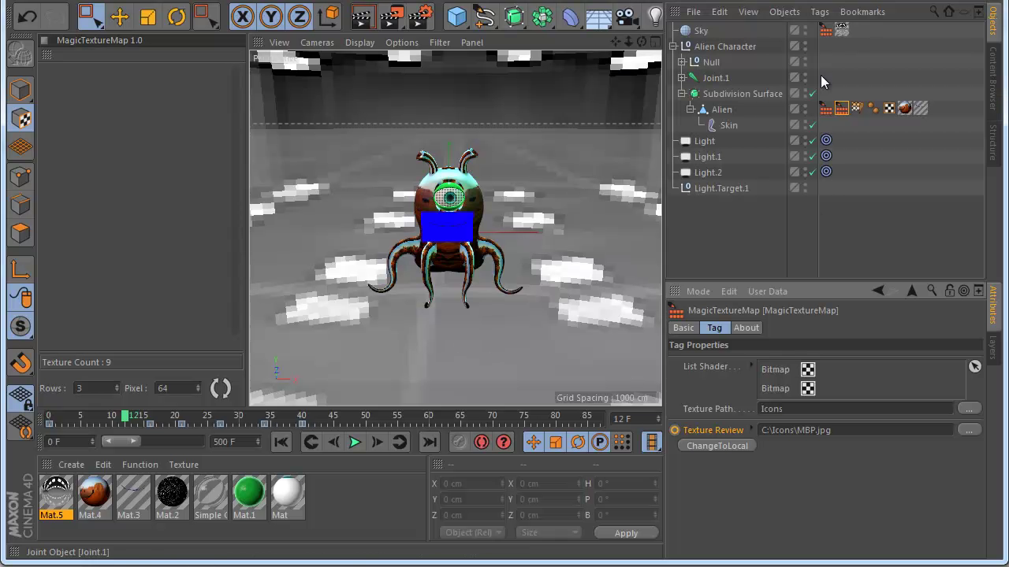
- Check the Sky tag and both Alien tags show local HDRI, maps and mouth palettes, then play with F8
left_click(825, 29)
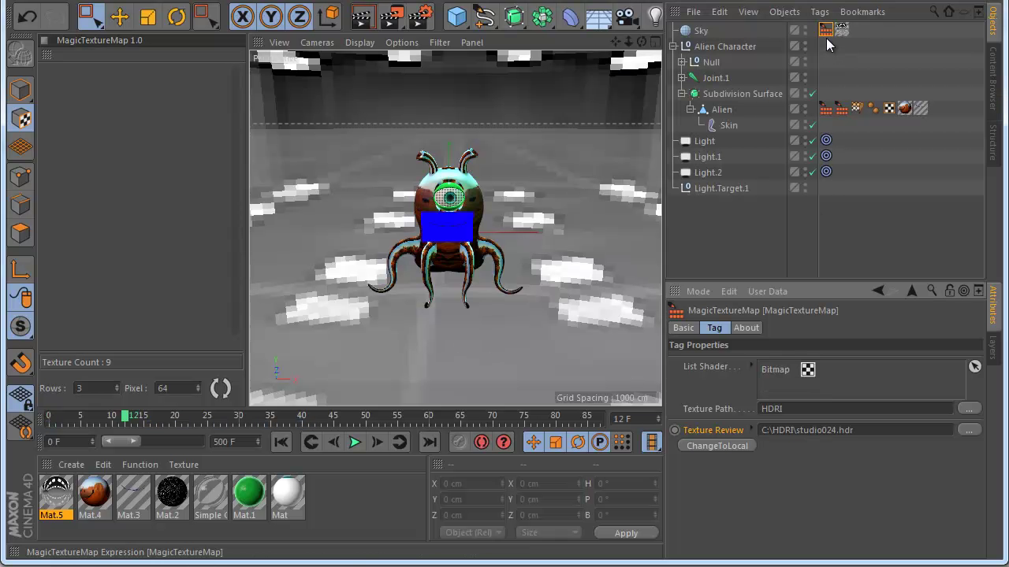
left_click(824, 109)
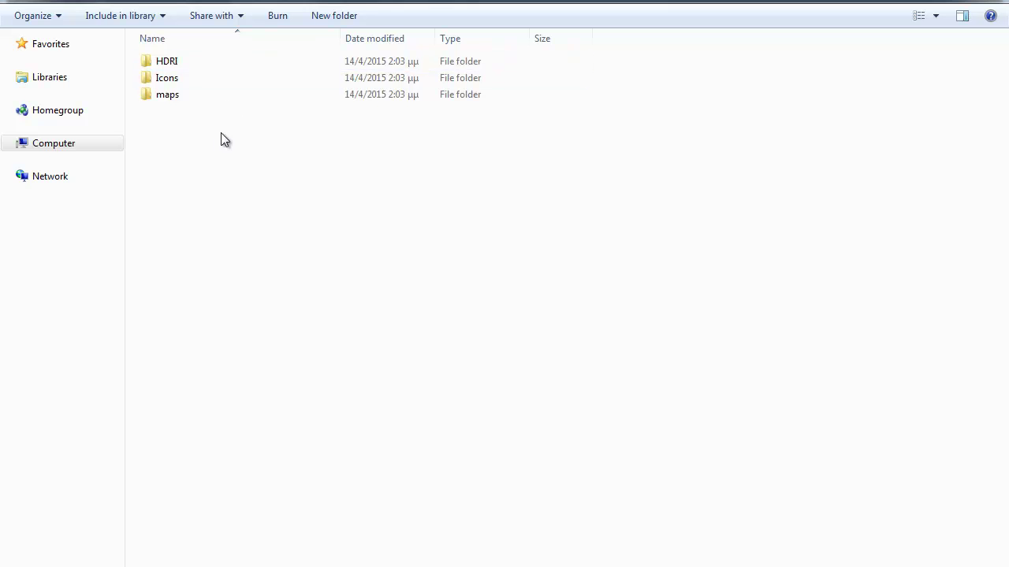
key("ctrl+a")
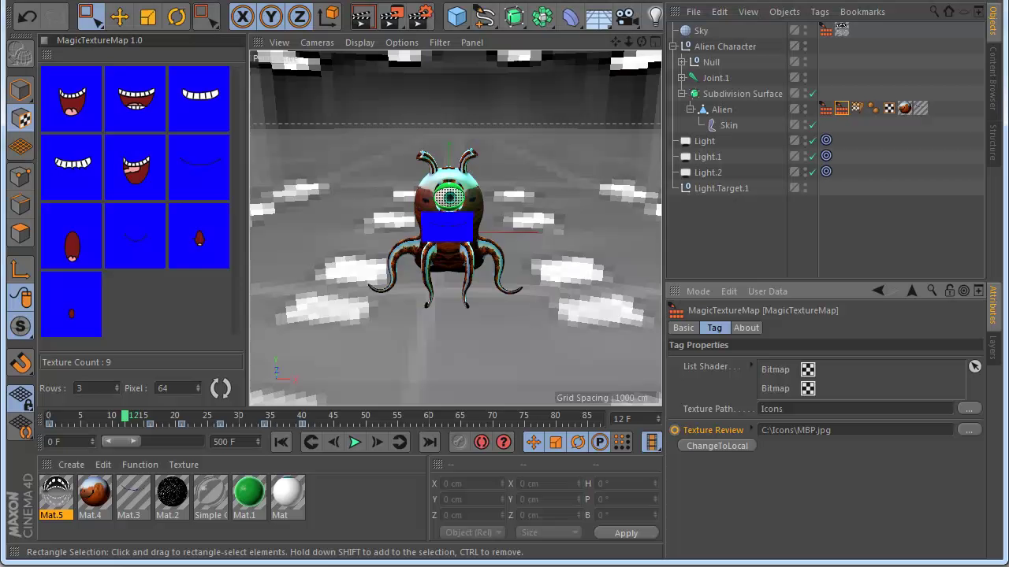
left_click(825, 108)
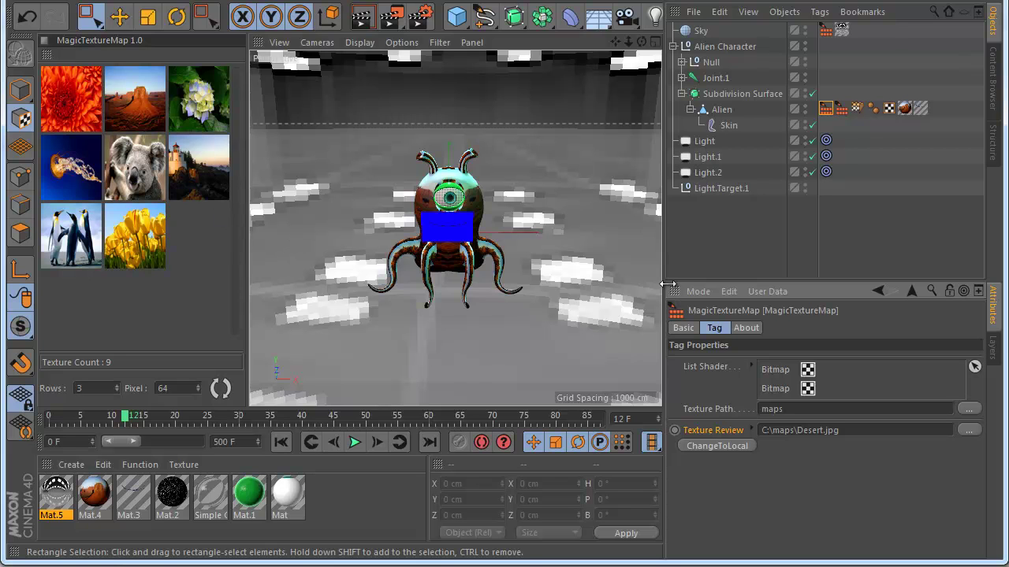
left_click(841, 108)
key("F8")
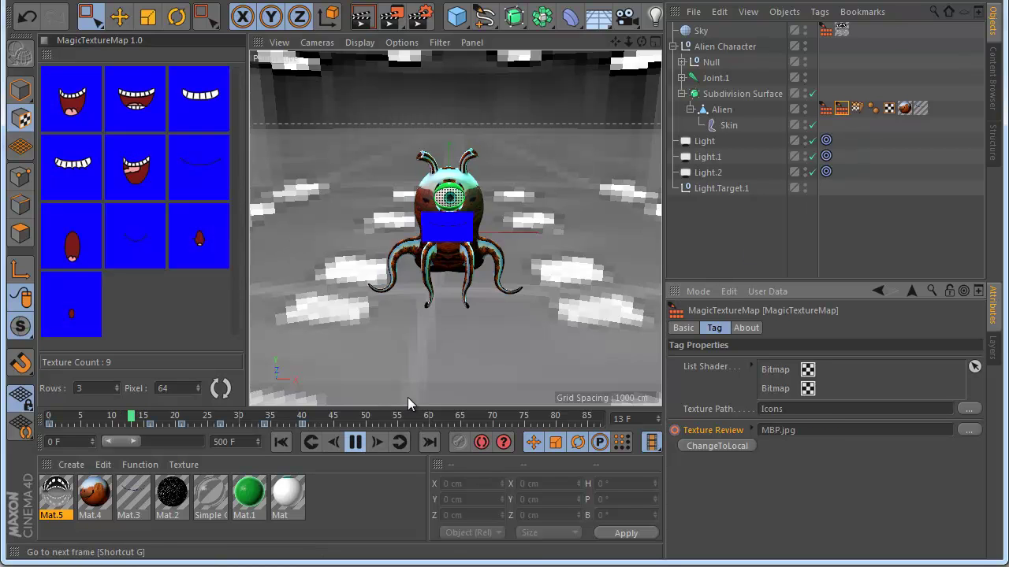